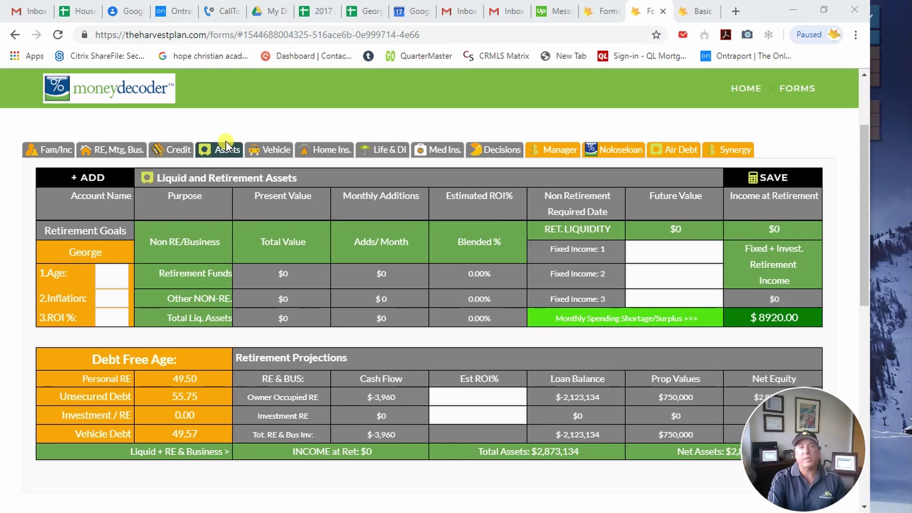
# - Add a liquid asset row named "Bank check" with the purpose Emergency
pyautogui.click(85, 179)
pyautogui.click(93, 227)
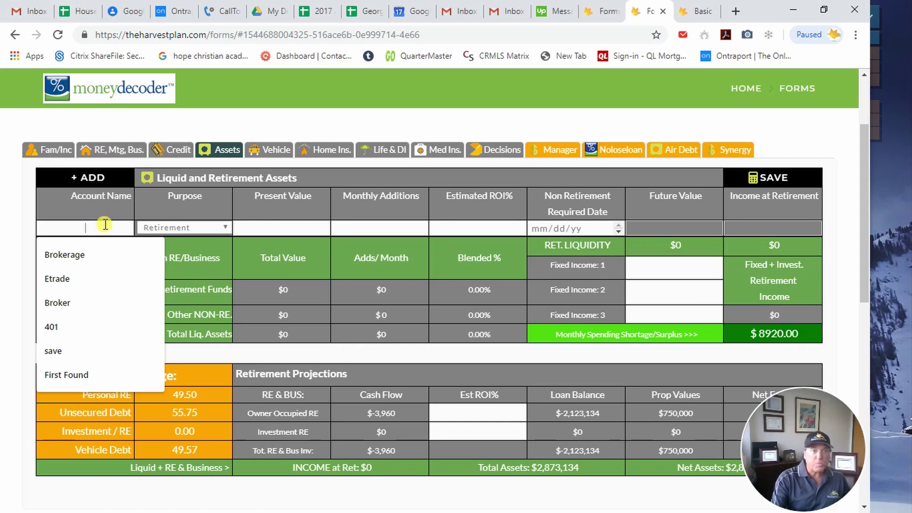
pyautogui.write('Bank')
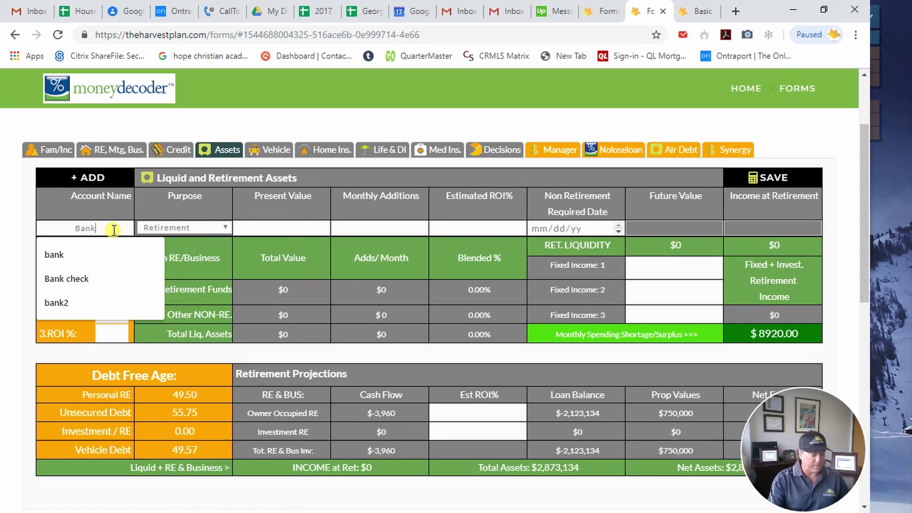
pyautogui.write('check')
pyautogui.press('Escape')
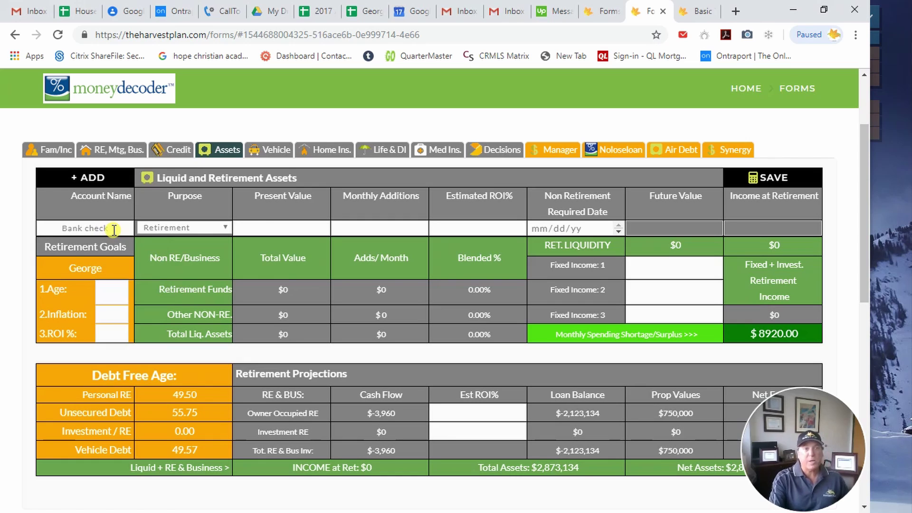
pyautogui.click(224, 227)
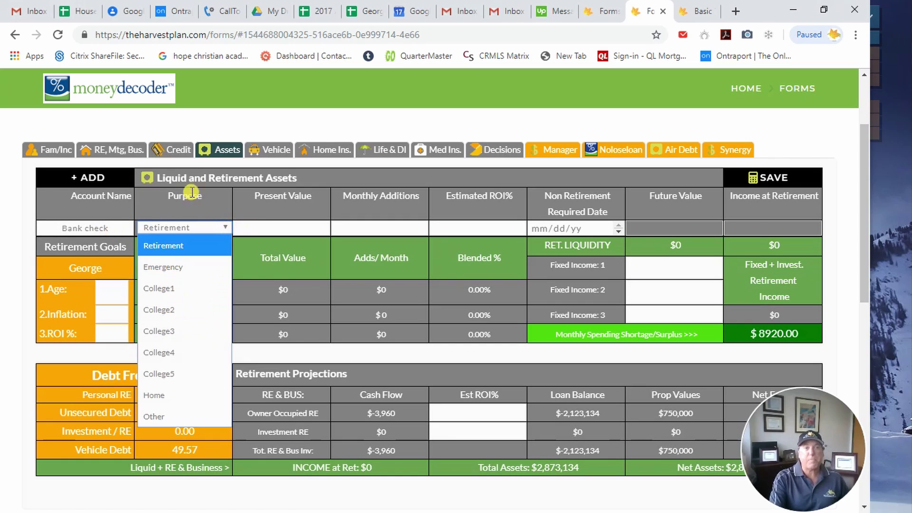
pyautogui.click(175, 266)
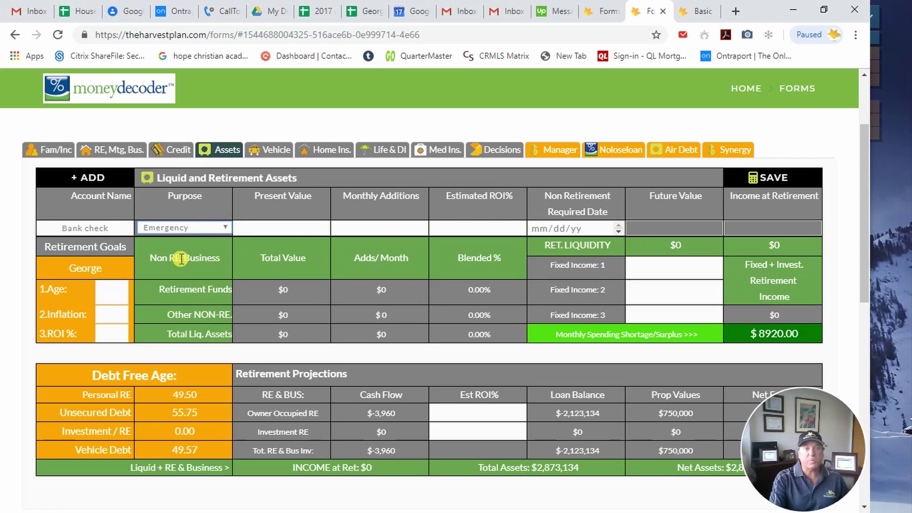
# - Give the Bank check account a present value of 10000, monthly additions of 200 and an estimated ROI of 1%, and save the page
pyautogui.click(290, 224)
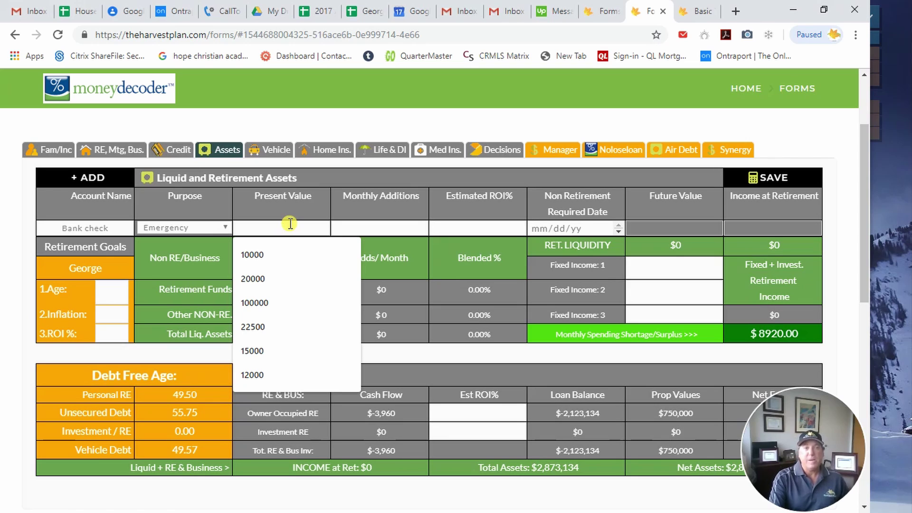
pyautogui.write('10000')
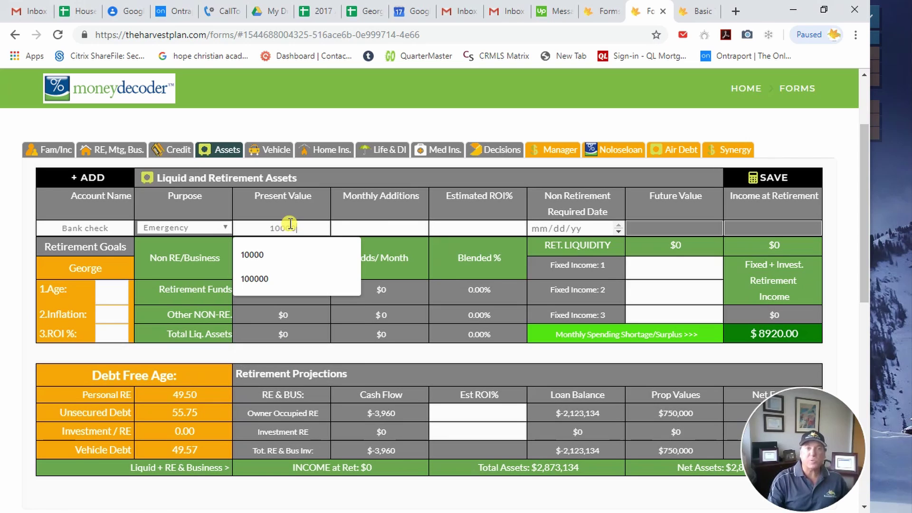
pyautogui.press('Tab')
pyautogui.moveTo(297, 228); pyautogui.dragTo(267, 227)
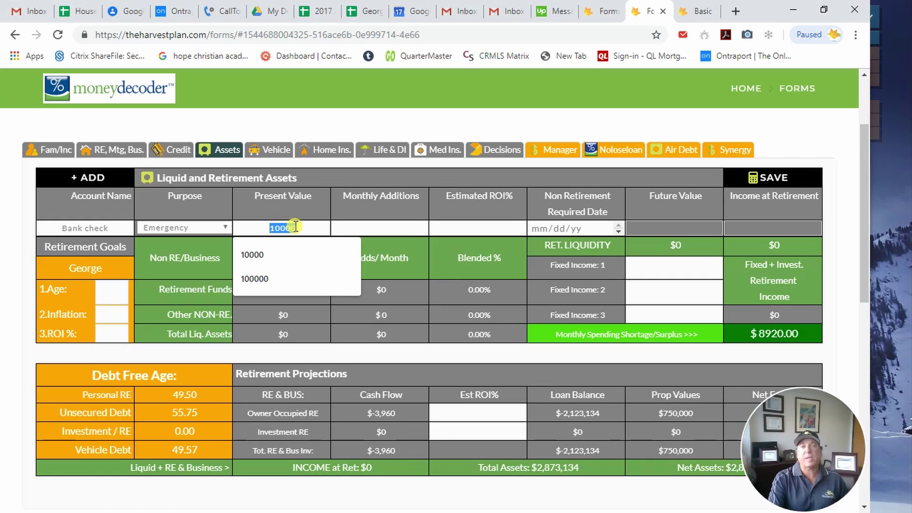
pyautogui.click(380, 223)
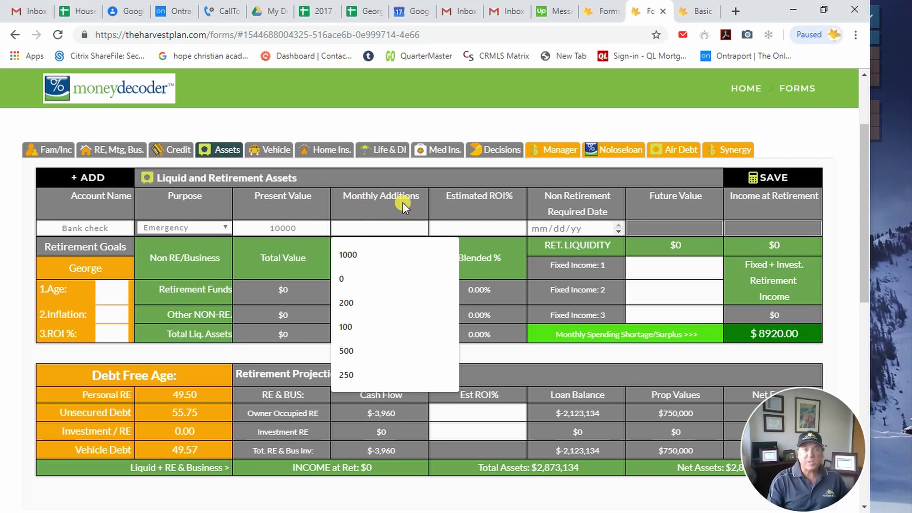
pyautogui.write('200')
pyautogui.press('Tab')
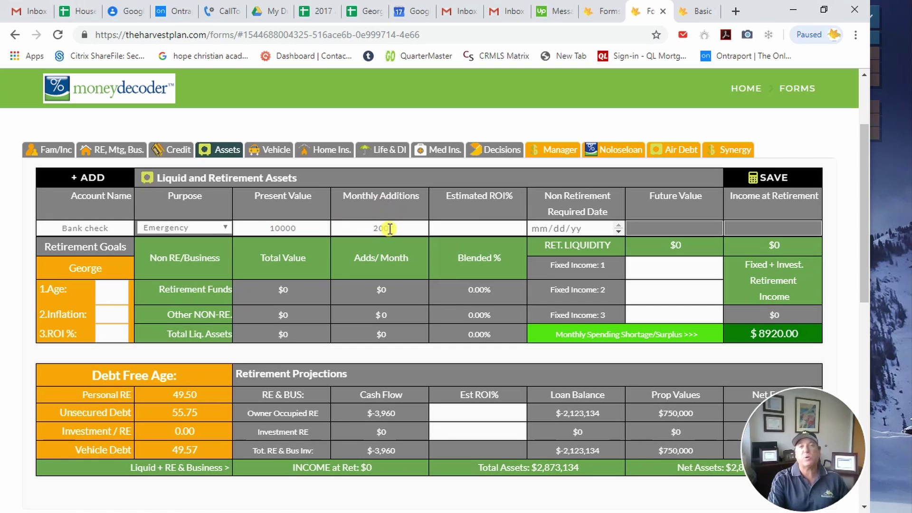
pyautogui.click(491, 226)
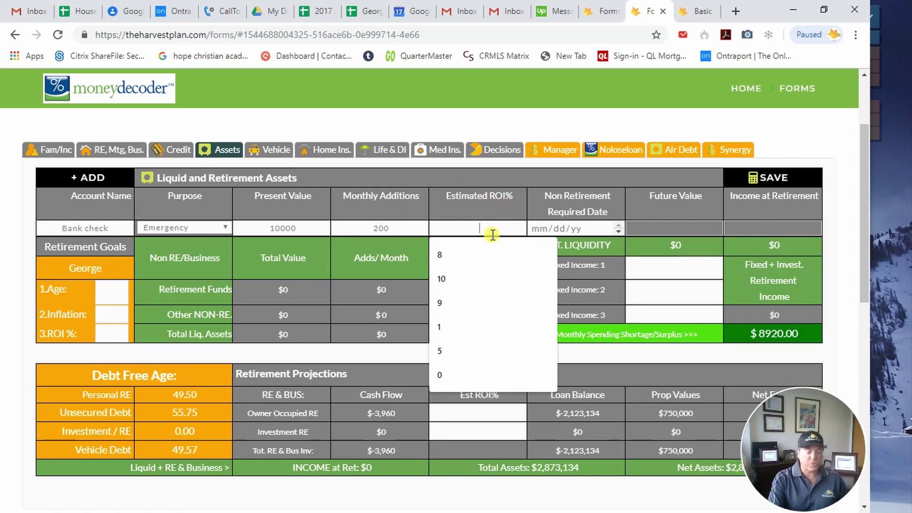
pyautogui.write('1')
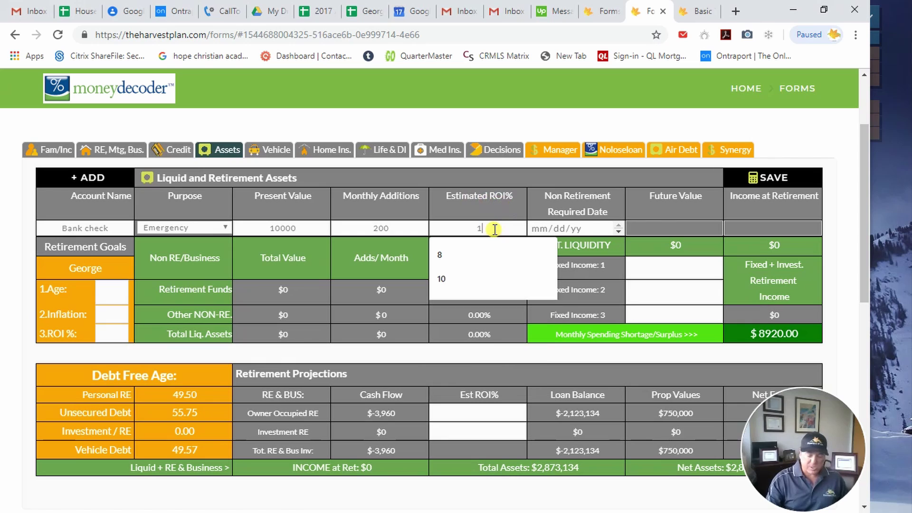
pyautogui.press('Tab')
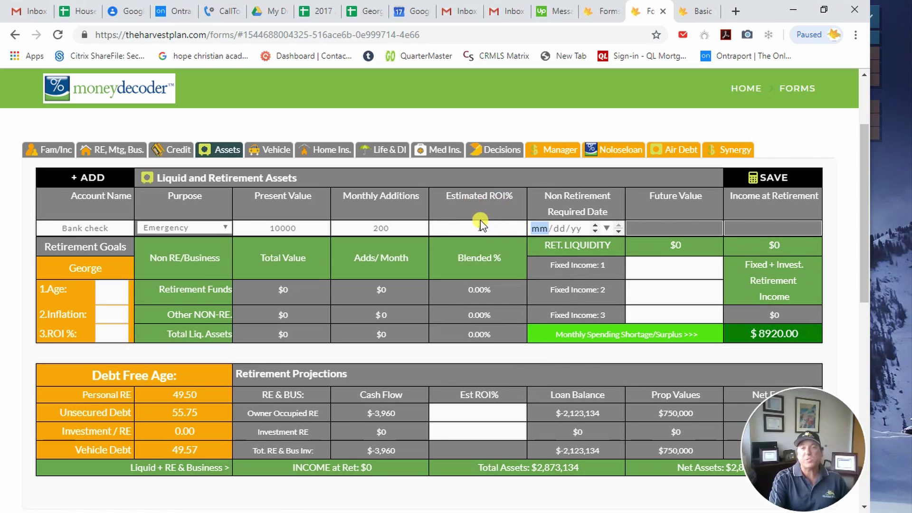
pyautogui.click(762, 180)
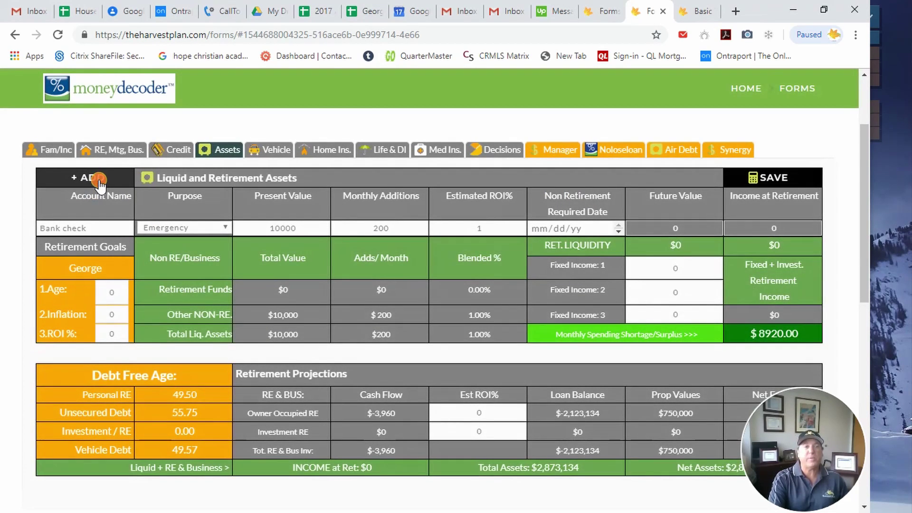
# - Add a second asset row named "401k" with the purpose Retirement
pyautogui.click(96, 178)
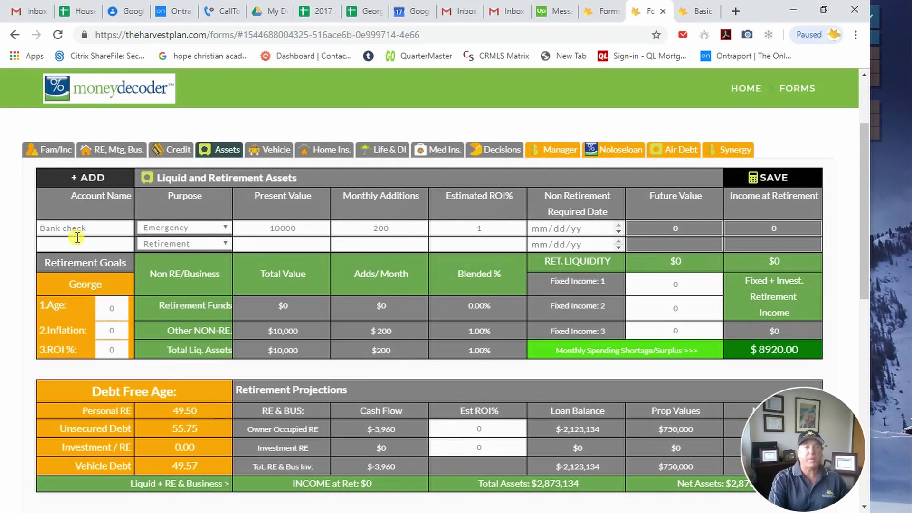
pyautogui.click(90, 244)
pyautogui.write('40')
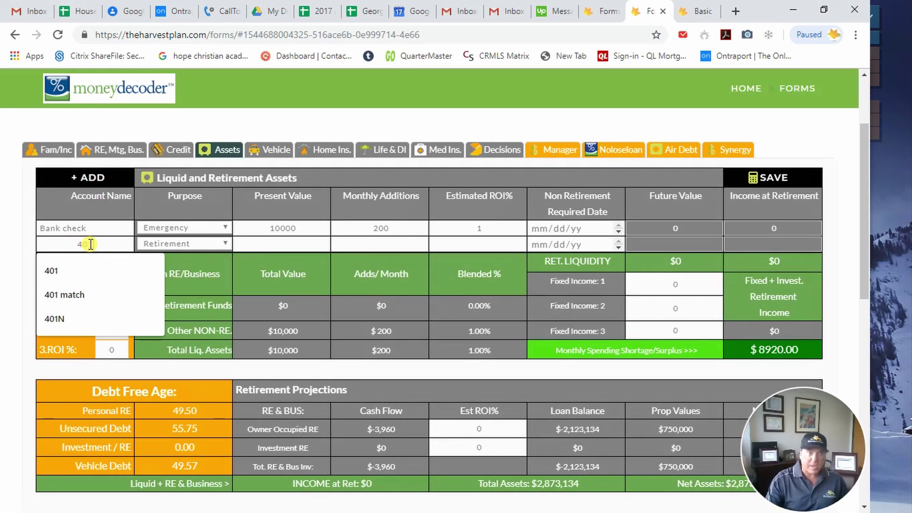
pyautogui.write('1k')
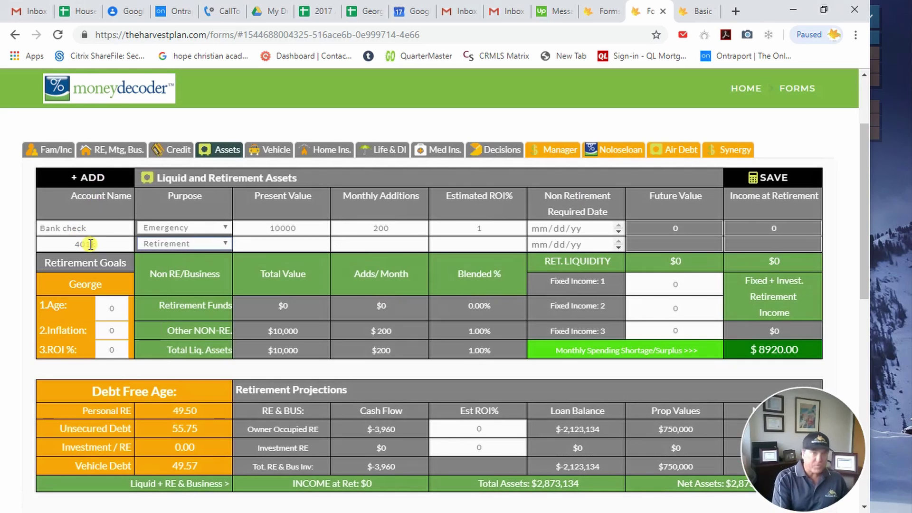
pyautogui.click(223, 243)
pyautogui.click(201, 261)
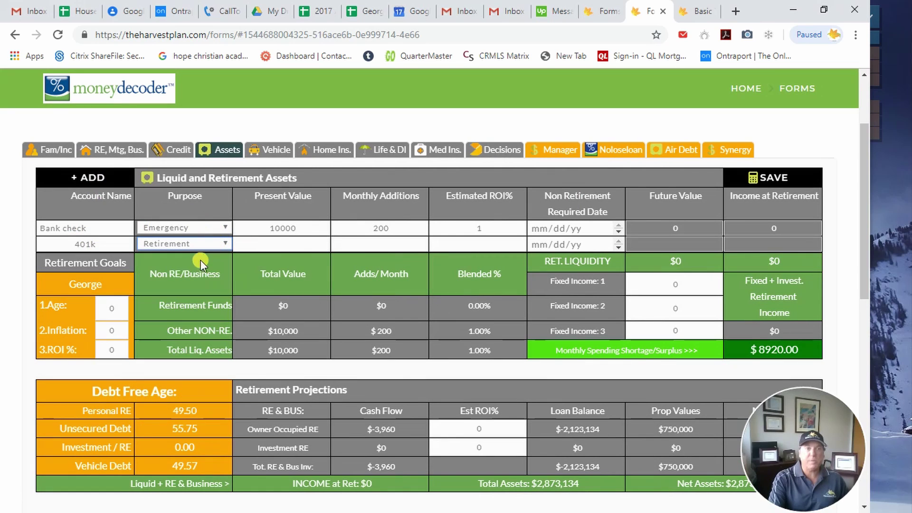
# - Enter 50000 present value, 500 monthly additions and 8% estimated ROI for the 401k, and add another asset row
pyautogui.click(295, 245)
pyautogui.write('50000')
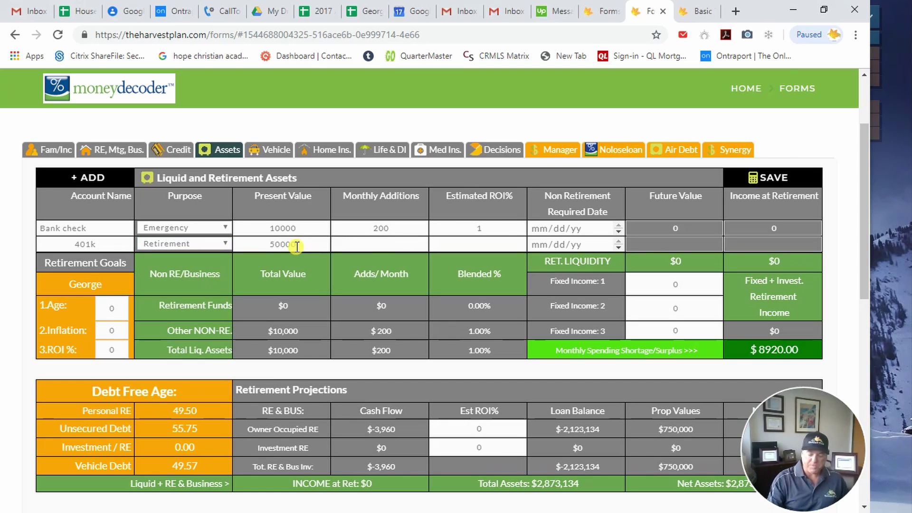
pyautogui.write('500')
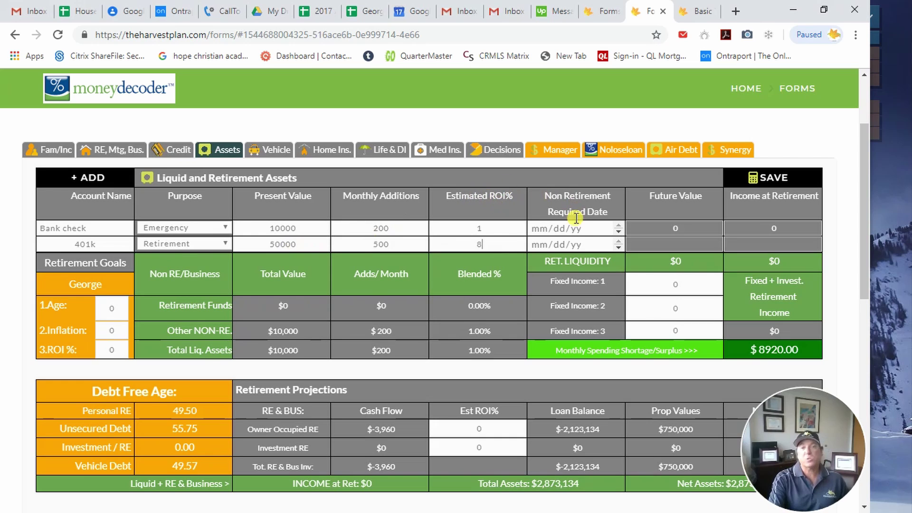
pyautogui.click(94, 179)
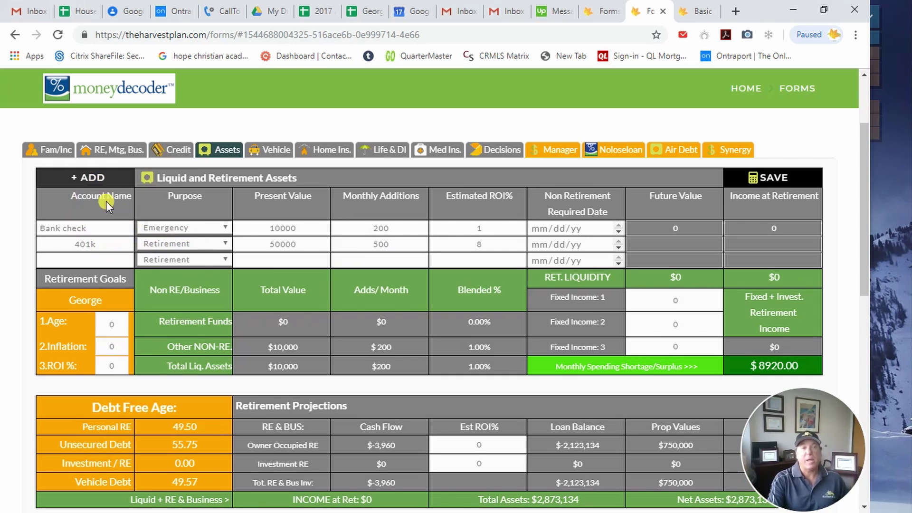
# - Check the 401k deductions in the family income data and set the 401k account's monthly additions to 400
pyautogui.click(57, 151)
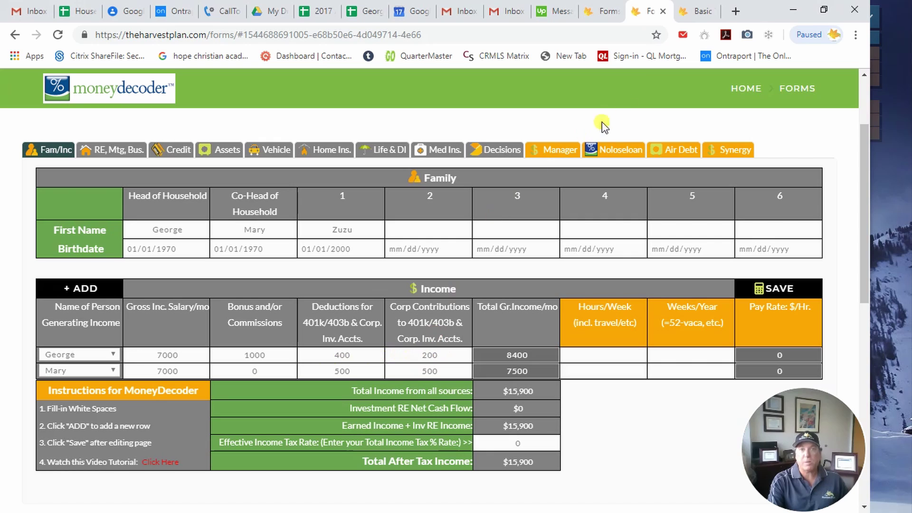
pyautogui.click(229, 150)
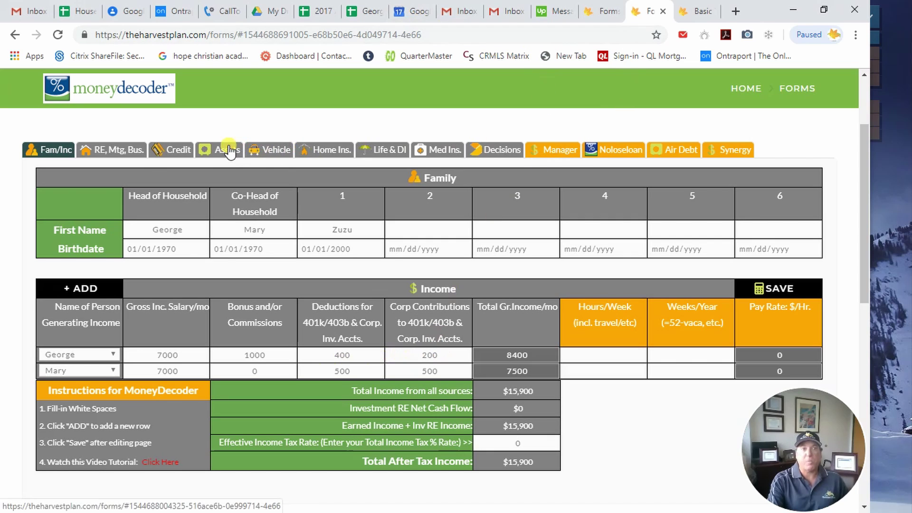
pyautogui.moveTo(401, 243); pyautogui.dragTo(338, 243)
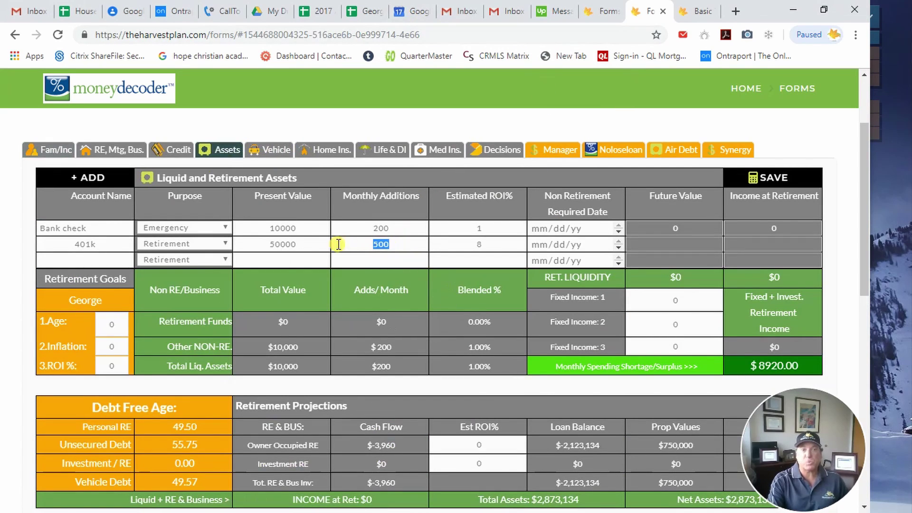
pyautogui.write('400')
pyautogui.press('Tab')
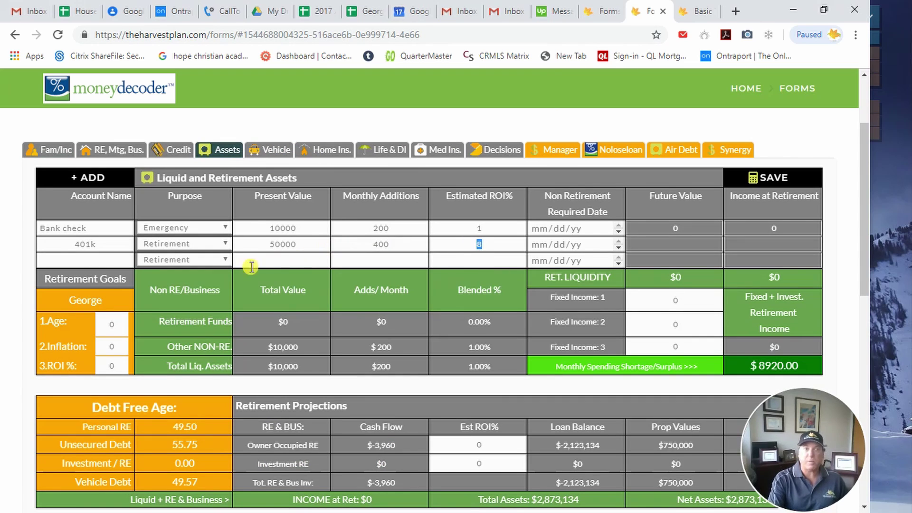
# - Fill in the third asset row as "401 match" with monthly additions of 200 and an estimated ROI of 8%, and save the page
pyautogui.click(115, 265)
pyautogui.write('401 match')
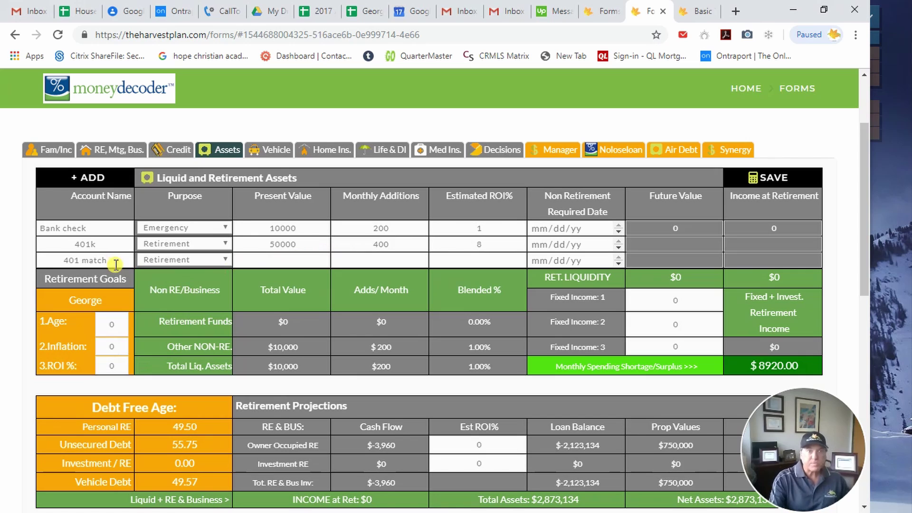
pyautogui.click(285, 259)
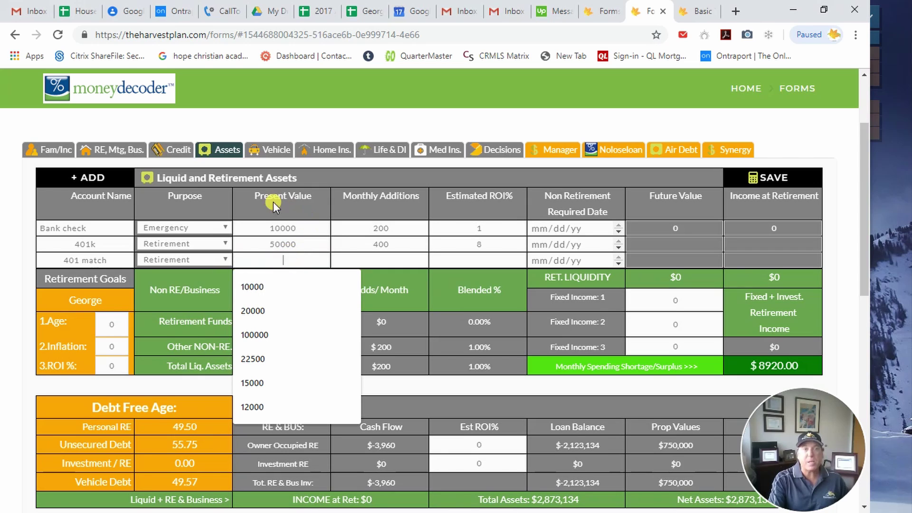
pyautogui.moveTo(304, 245); pyautogui.dragTo(261, 237)
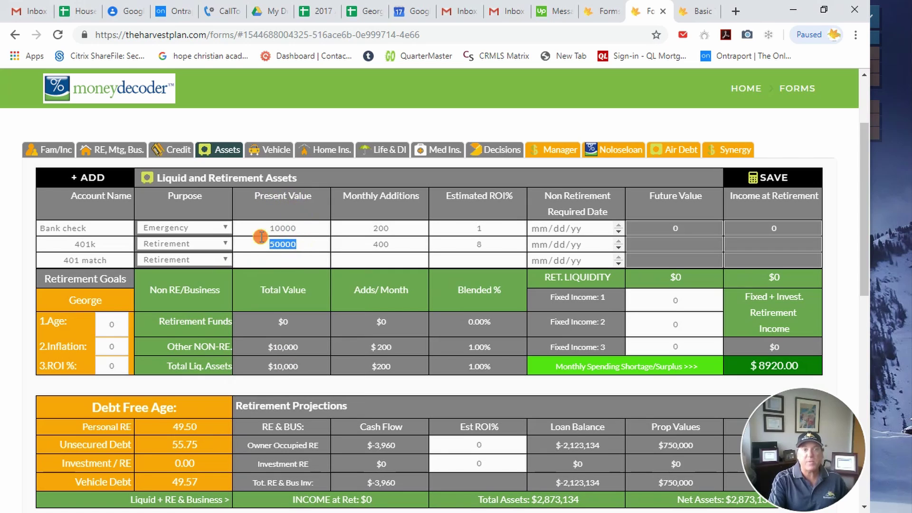
pyautogui.click(372, 260)
pyautogui.write('200')
pyautogui.press('Tab')
pyautogui.write('8')
pyautogui.press('Tab')
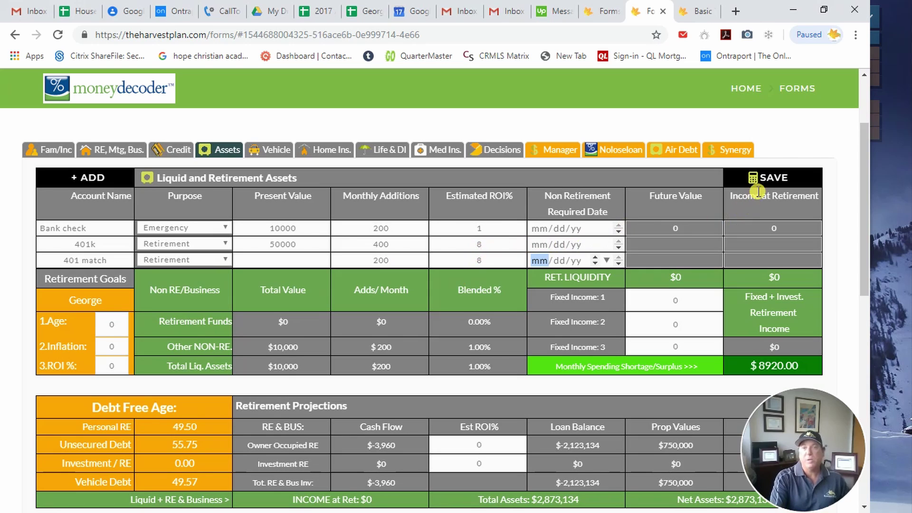
pyautogui.click(773, 185)
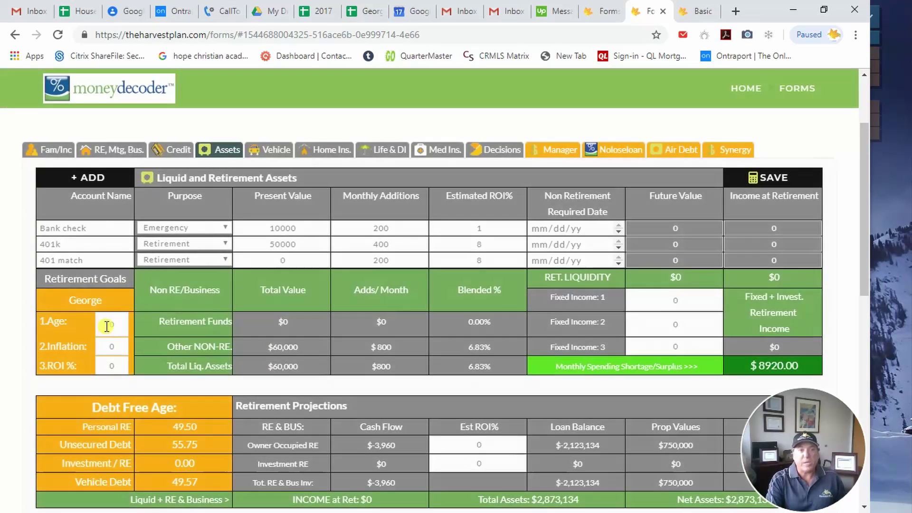
# - Set the retirement goals to age 65, inflation 3 and ROI 8%, and save the page
pyautogui.click(116, 320)
pyautogui.doubleClick(117, 323)
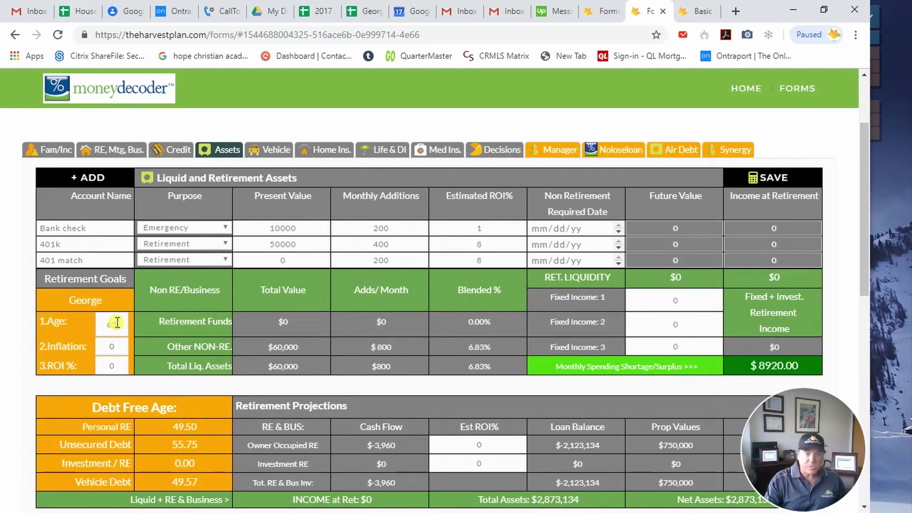
pyautogui.write('65')
pyautogui.doubleClick(101, 346)
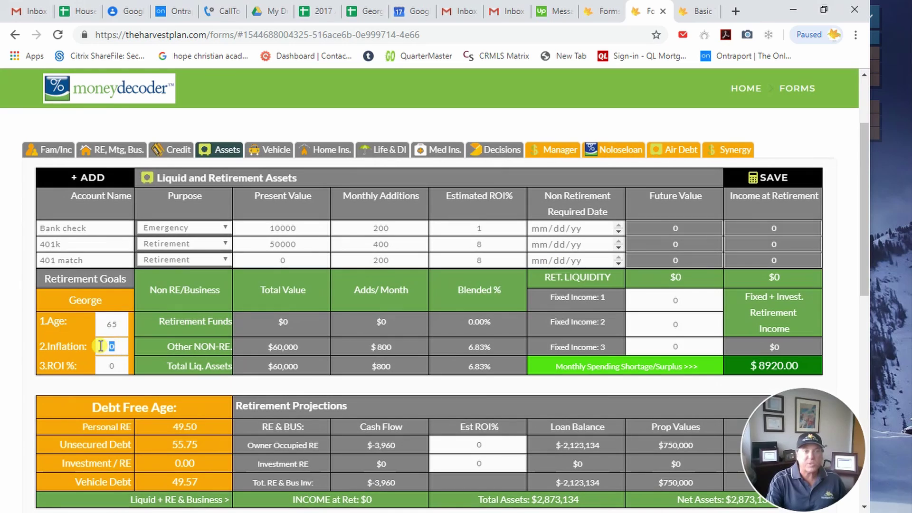
pyautogui.write('3')
pyautogui.click(113, 364)
pyautogui.doubleClick(101, 366)
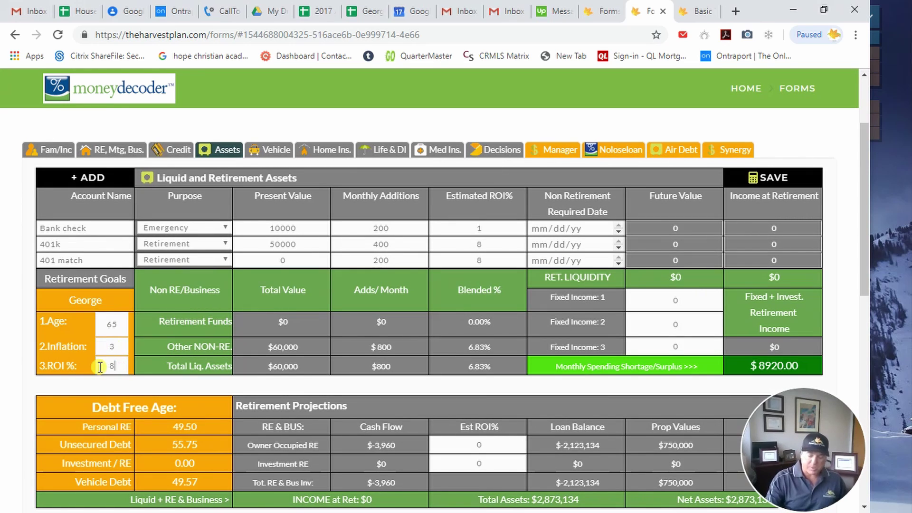
pyautogui.write('8')
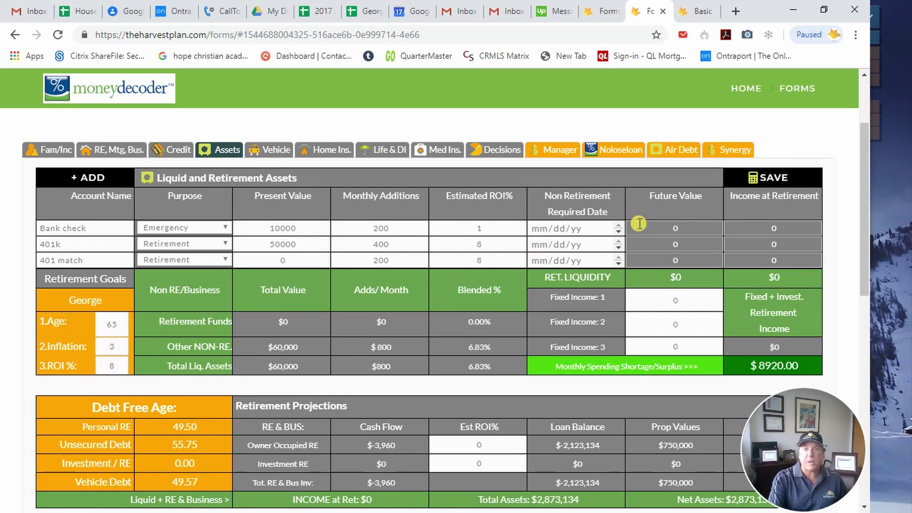
pyautogui.click(768, 179)
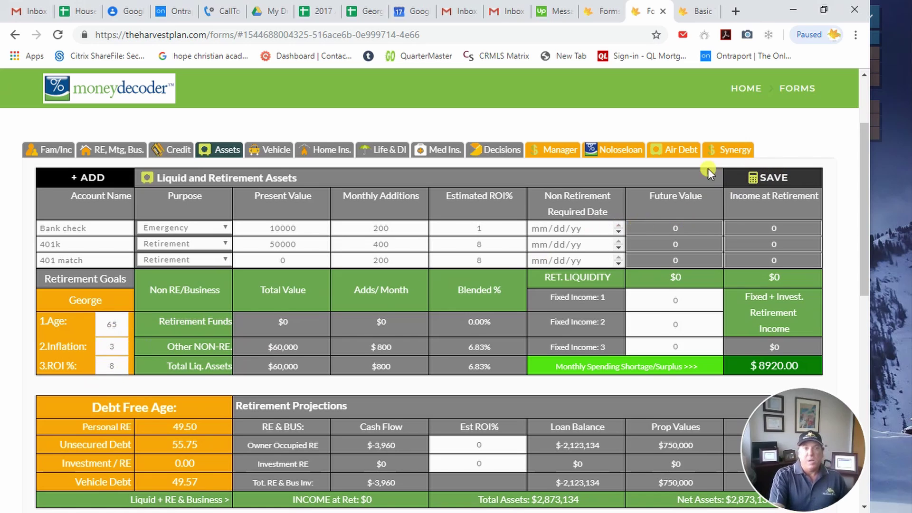
# - Review the retirement age, inflation and ROI goals and the first 401k account's contributions, future value and income at retirement
pyautogui.click(121, 326)
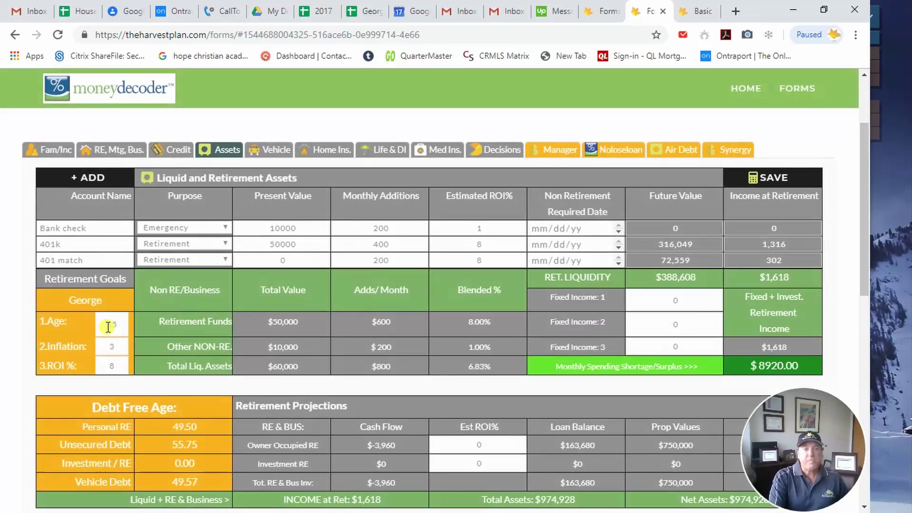
pyautogui.click(106, 346)
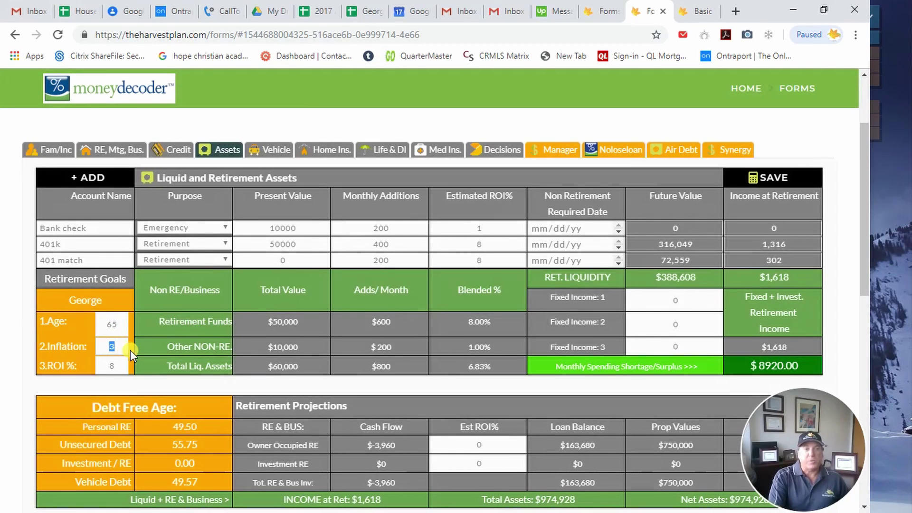
pyautogui.moveTo(126, 348)
pyautogui.mouseDown()
pyautogui.moveTo(100, 359)
pyautogui.moveTo(121, 364)
pyautogui.mouseUp()
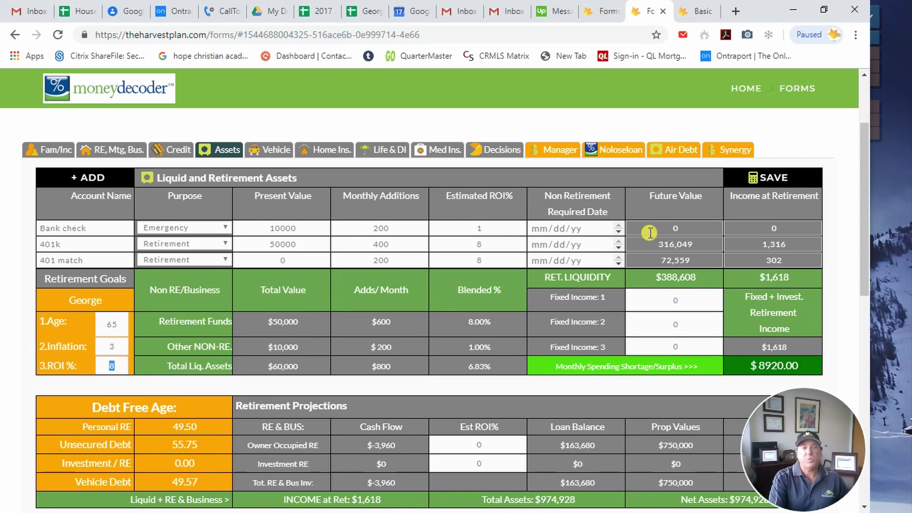
pyautogui.moveTo(259, 243); pyautogui.dragTo(402, 243)
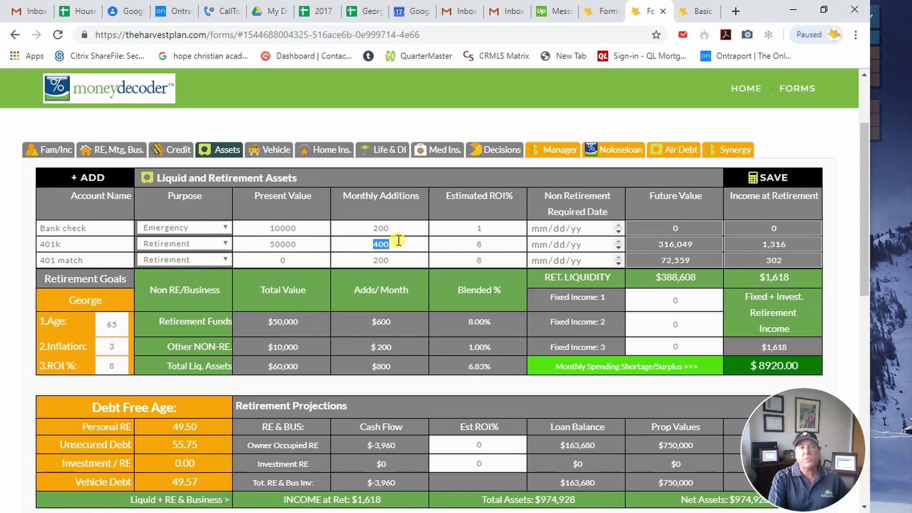
pyautogui.moveTo(465, 244); pyautogui.dragTo(598, 245)
pyautogui.moveTo(118, 325); pyautogui.dragTo(105, 325)
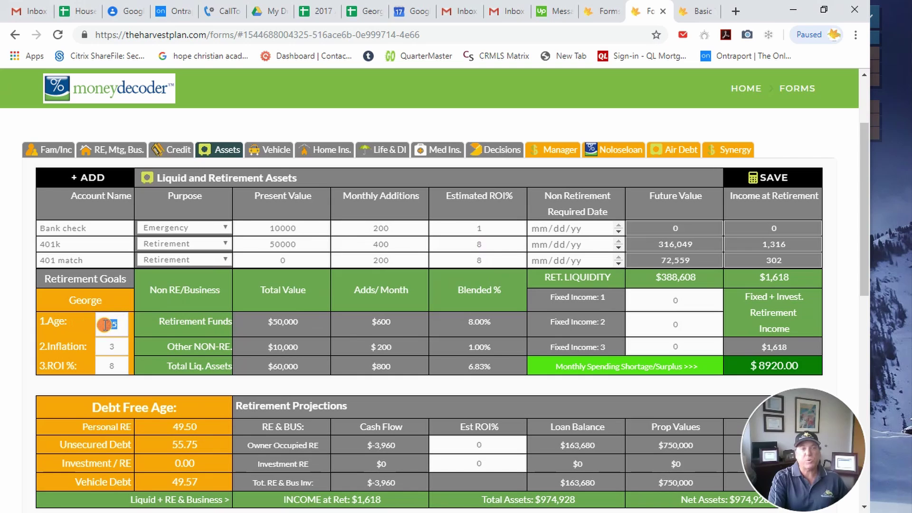
pyautogui.moveTo(655, 244); pyautogui.dragTo(801, 246)
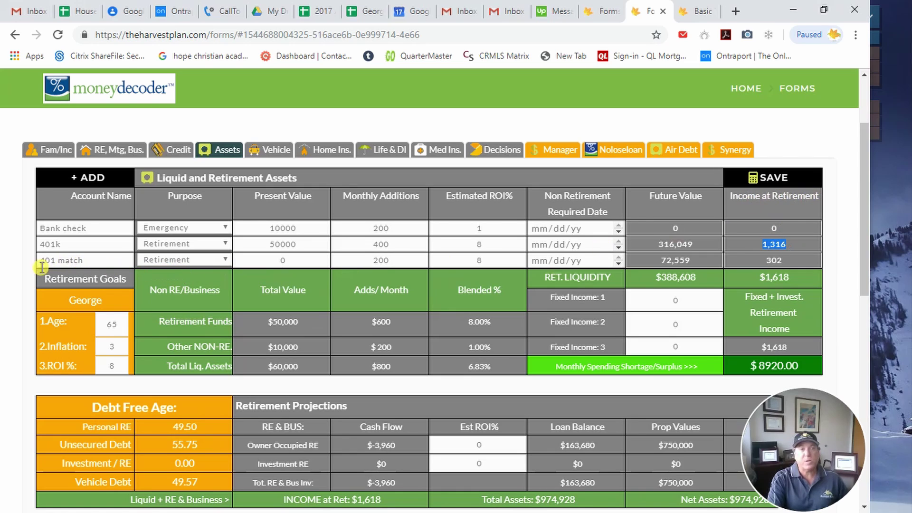
# - Examine the 401 match account's present value, monthly additions, ROI, future value and income at retirement
pyautogui.click(282, 261)
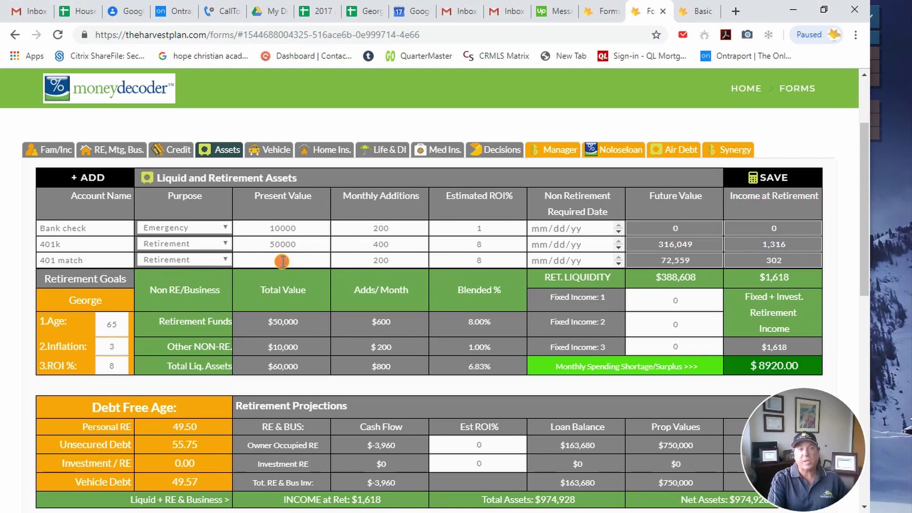
pyautogui.moveTo(300, 243); pyautogui.dragTo(270, 245)
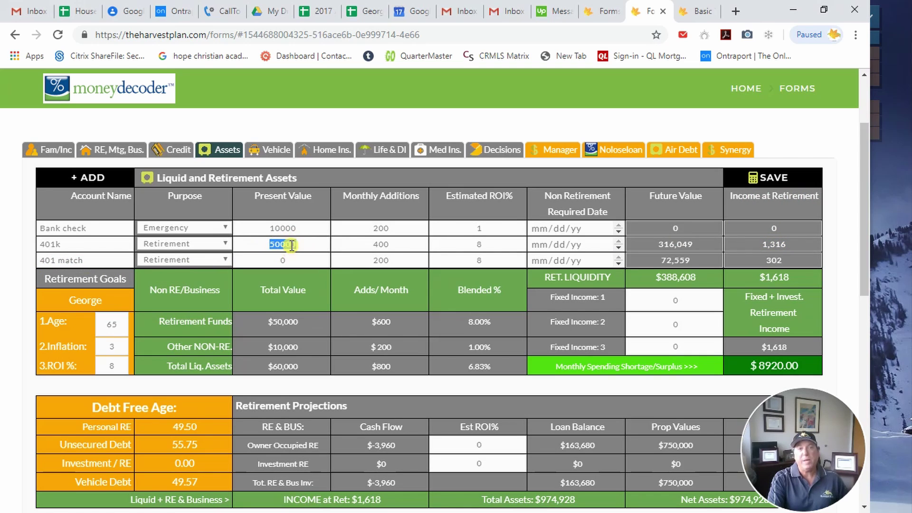
pyautogui.doubleClick(373, 260)
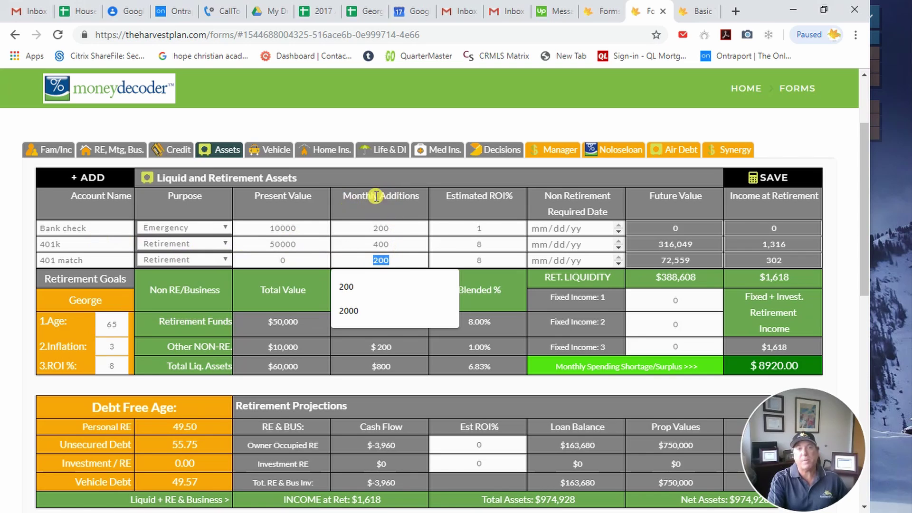
pyautogui.click(395, 261)
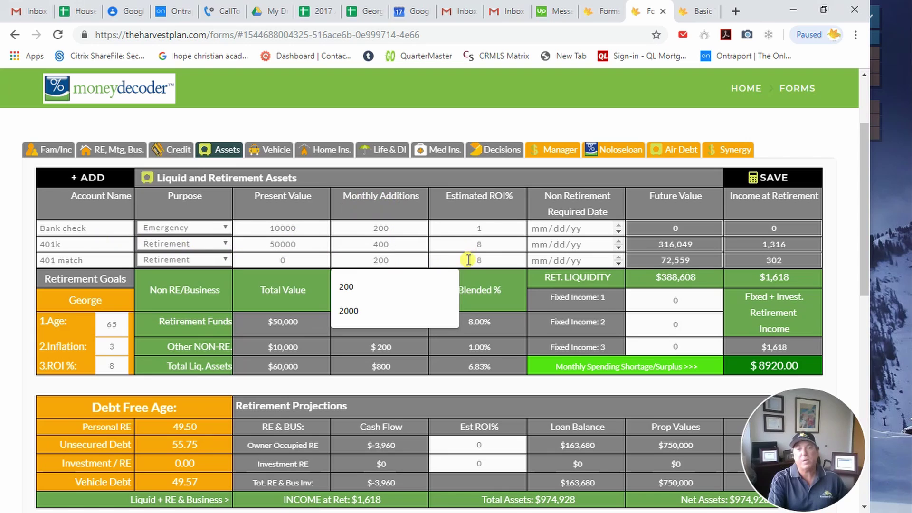
pyautogui.doubleClick(499, 262)
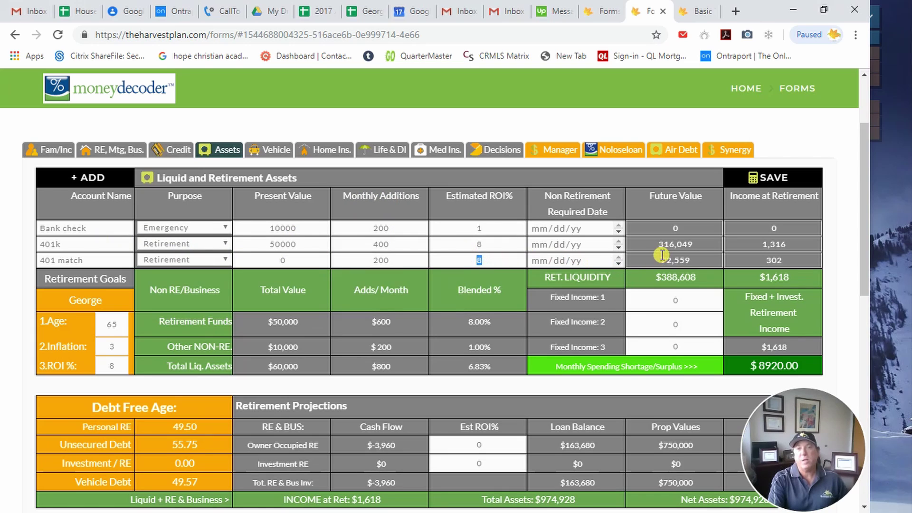
pyautogui.moveTo(661, 259); pyautogui.dragTo(703, 254)
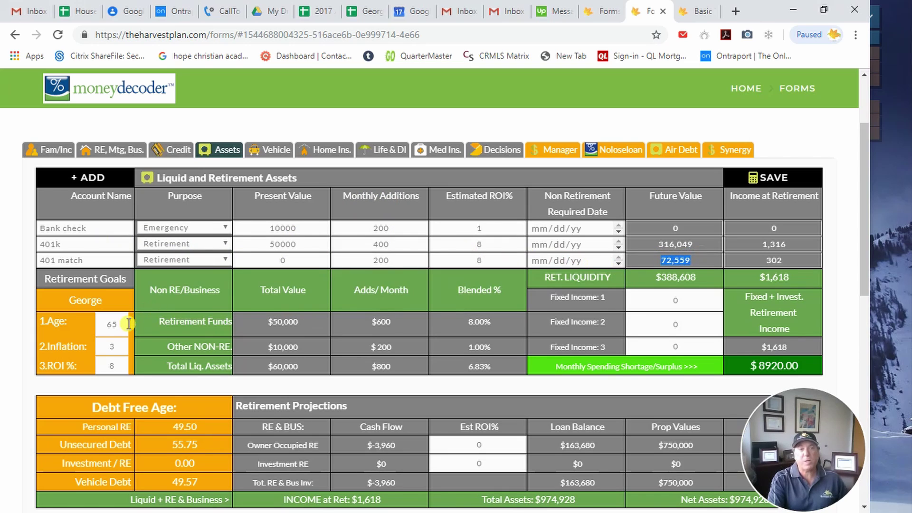
pyautogui.moveTo(789, 260); pyautogui.dragTo(747, 268)
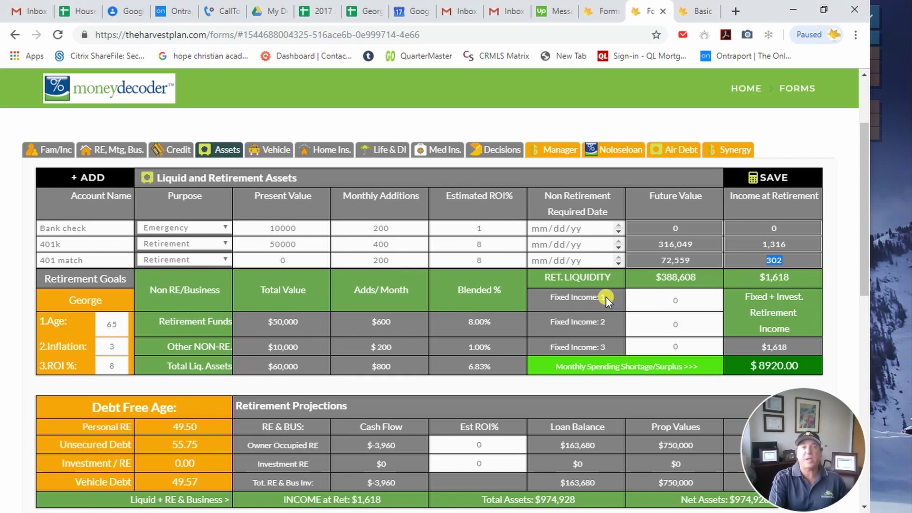
# - Enter 2500 for Fixed Income 1 and 1500 for Fixed Income 2 in the retirement liquidity section
pyautogui.click(663, 302)
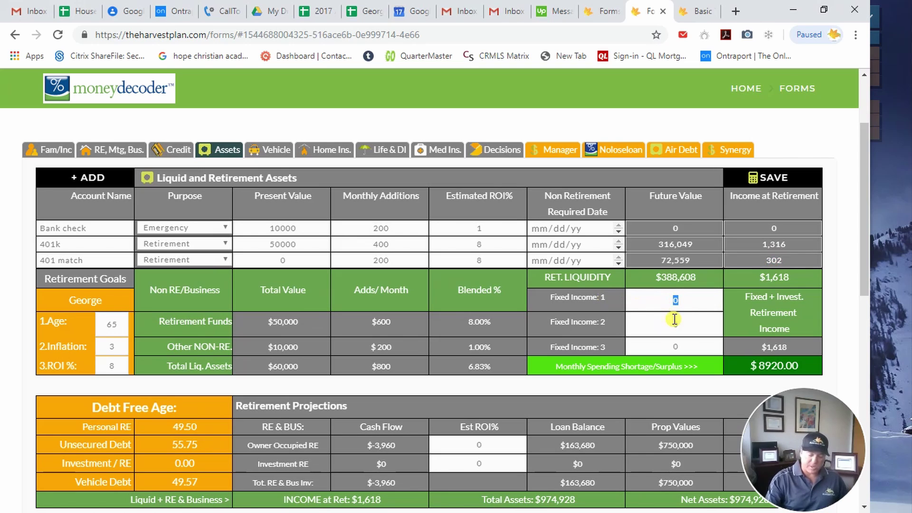
pyautogui.write('2500')
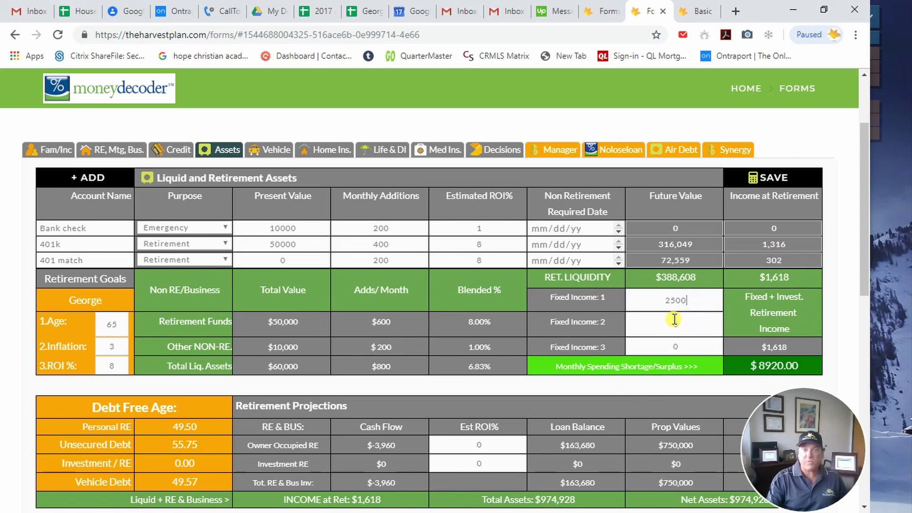
pyautogui.click(684, 322)
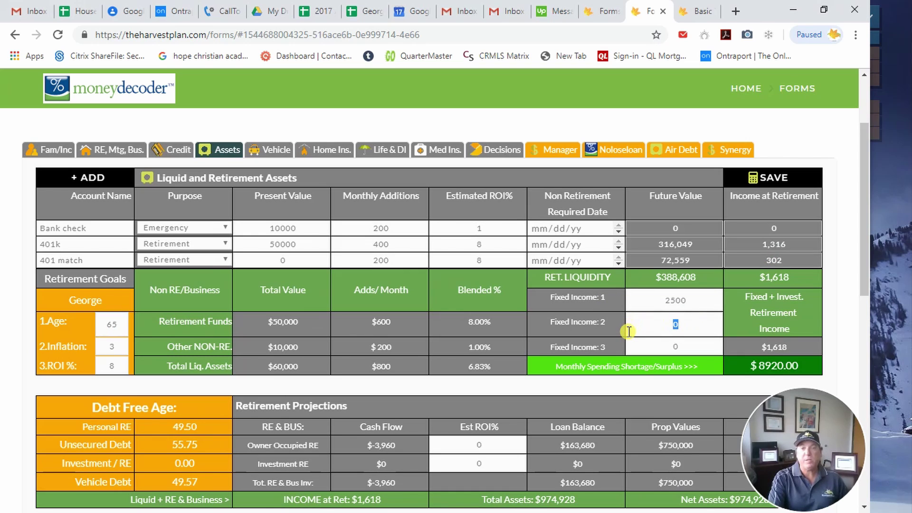
pyautogui.write('1500')
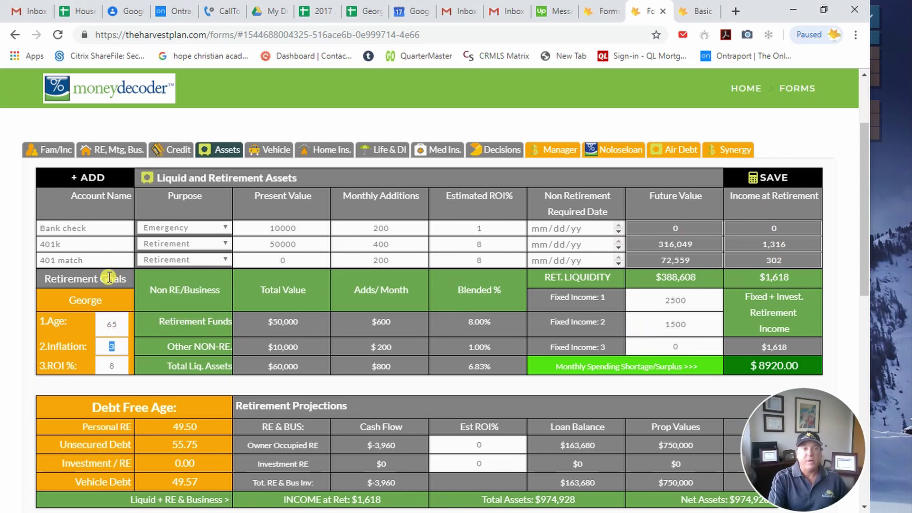
# - Add a fourth asset row named "401k" and check the co-head of household's 401k deductions and corporate contributions in the family income data
pyautogui.click(99, 178)
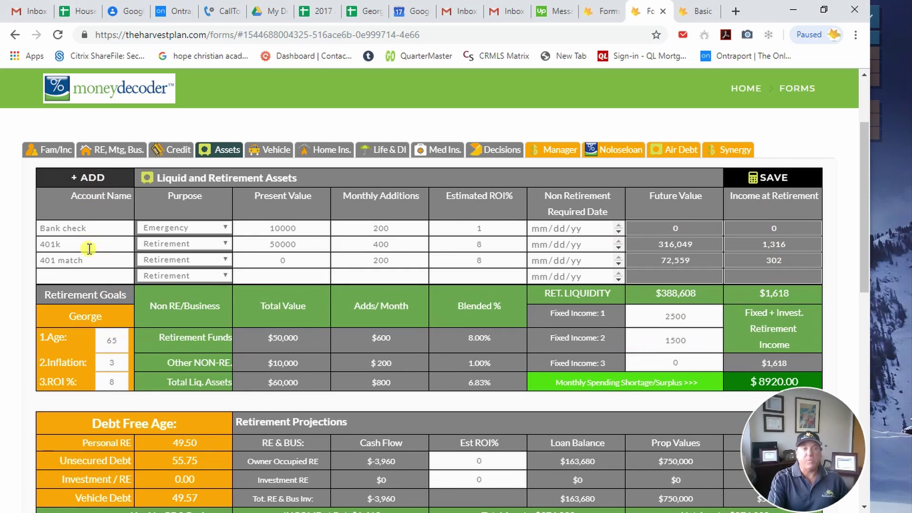
pyautogui.click(83, 274)
pyautogui.write('401k')
pyautogui.press('Tab')
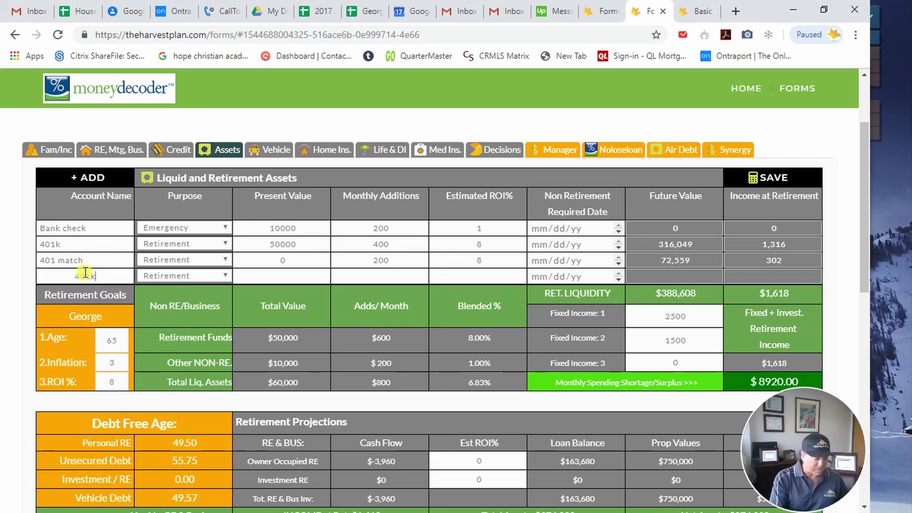
pyautogui.click(52, 150)
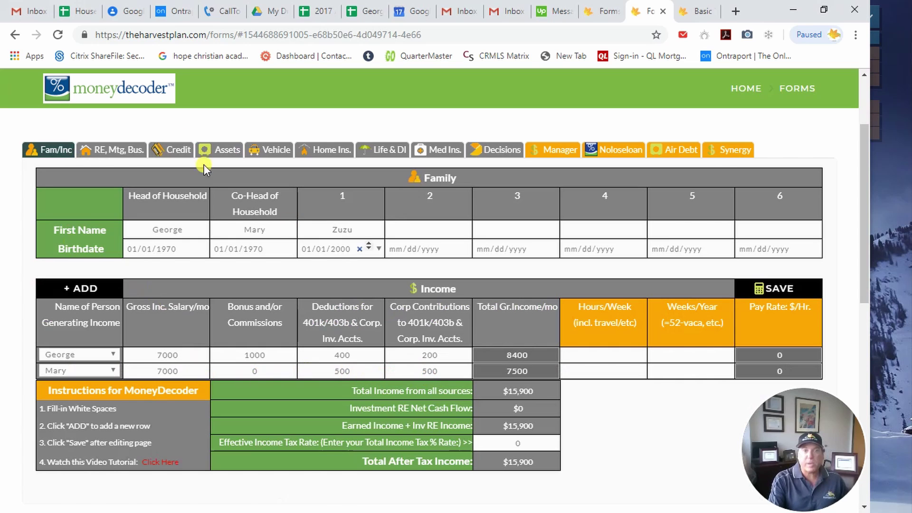
pyautogui.click(223, 150)
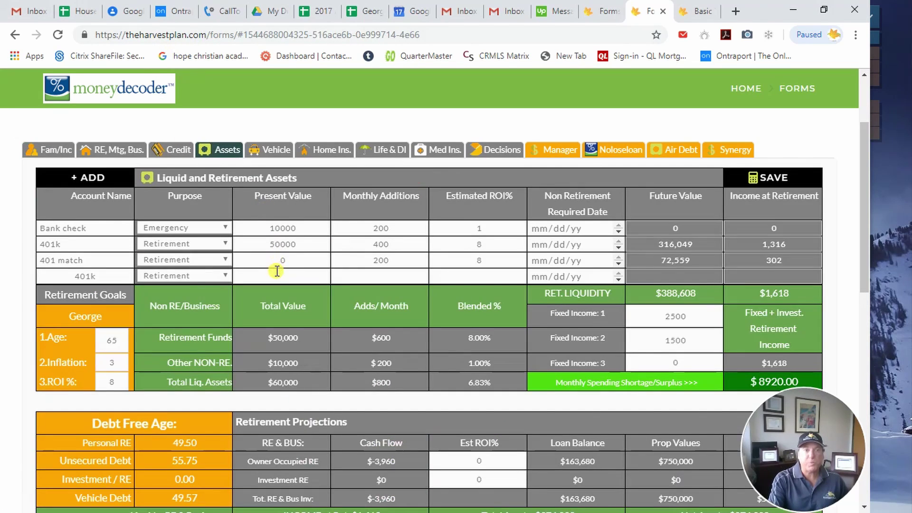
# - Append the co-head's first name to the new 401k account and enter 75000 present value, 500 monthly additions and 8% estimated ROI
pyautogui.click(121, 274)
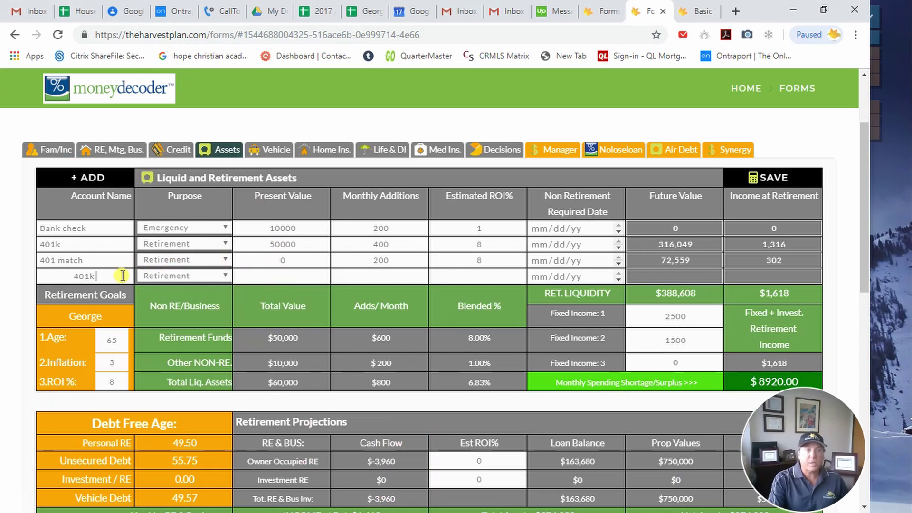
pyautogui.press('Tab')
pyautogui.press('Tab')
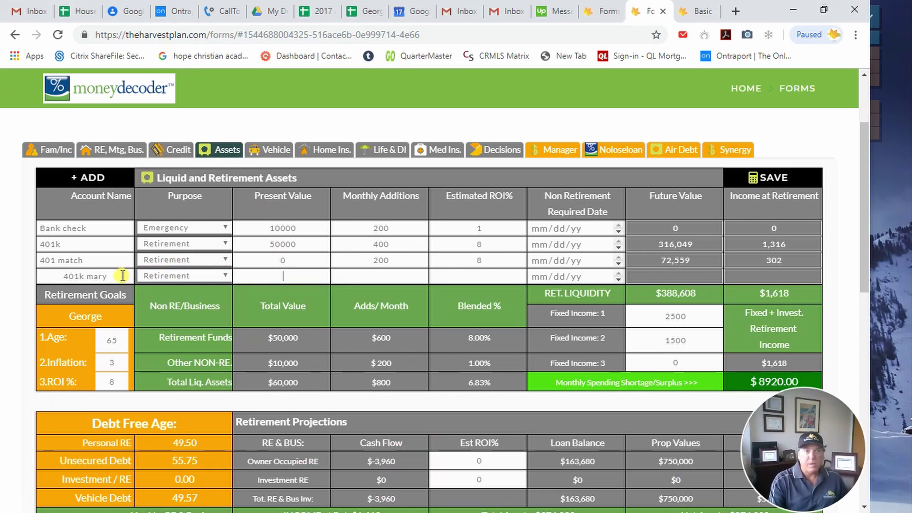
pyautogui.write('75000')
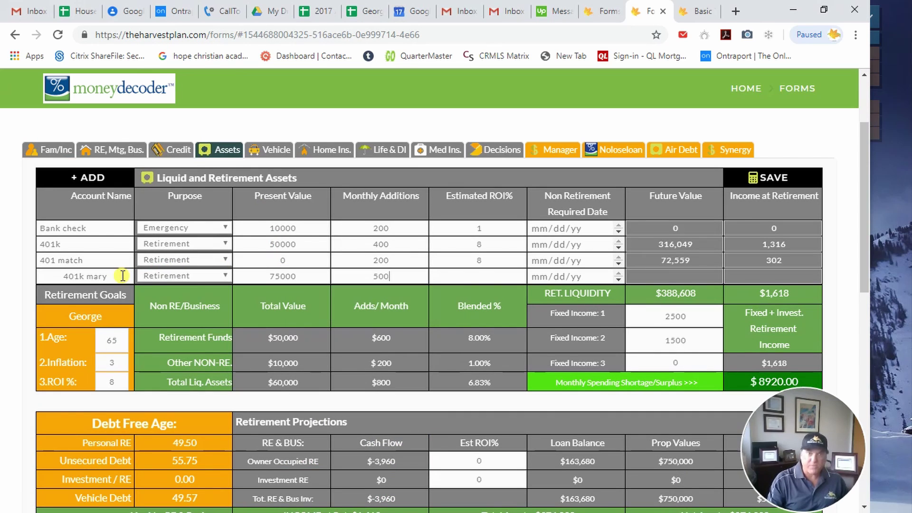
pyautogui.write('8')
pyautogui.press('Tab')
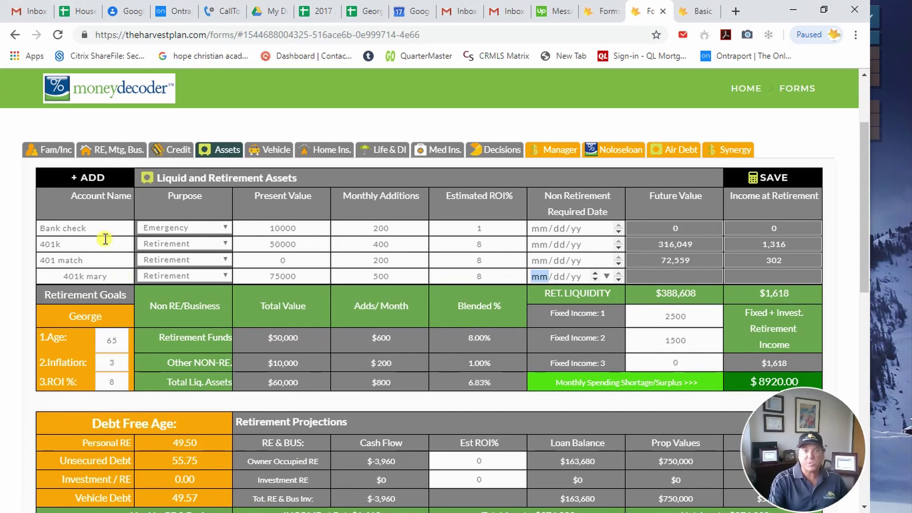
# - Add a fifth asset row and name it "401k match" followed by the co-head of household's first name
pyautogui.click(86, 177)
pyautogui.click(98, 295)
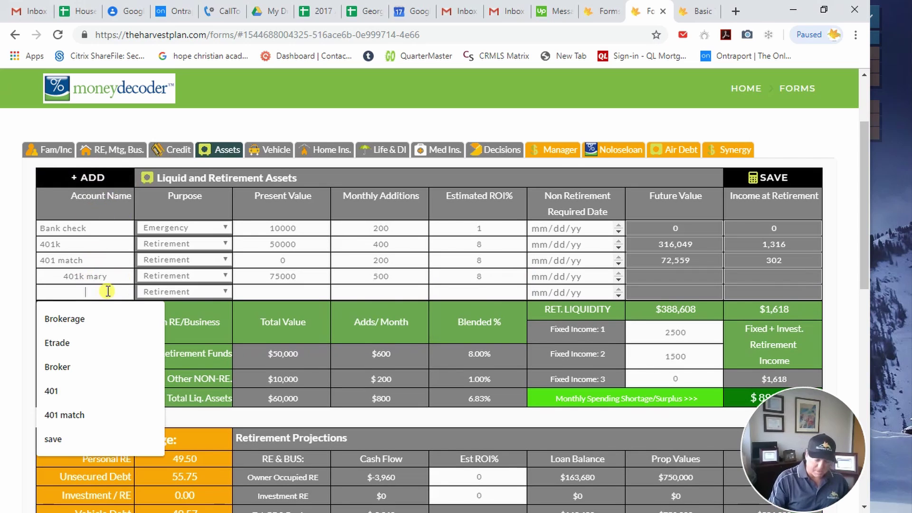
pyautogui.write('401k ma')
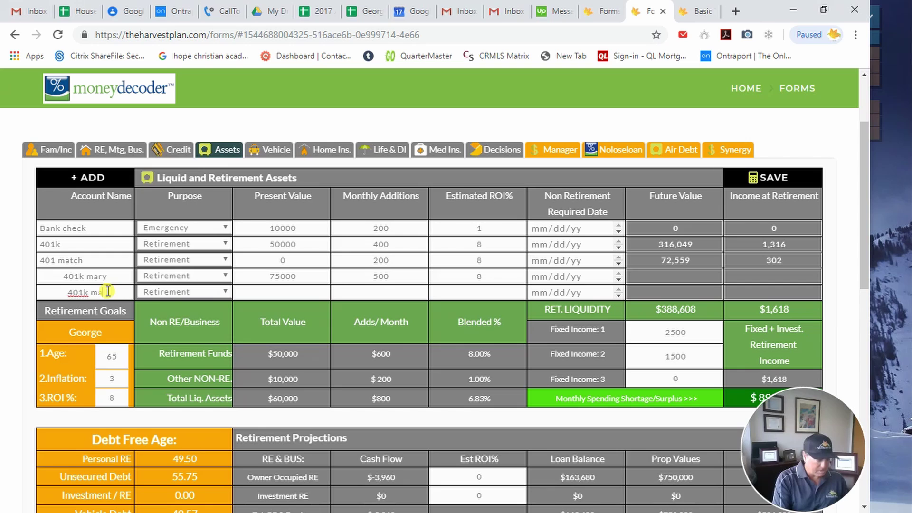
pyautogui.write('tch mary')
pyautogui.press('Tab')
pyautogui.press('Tab')
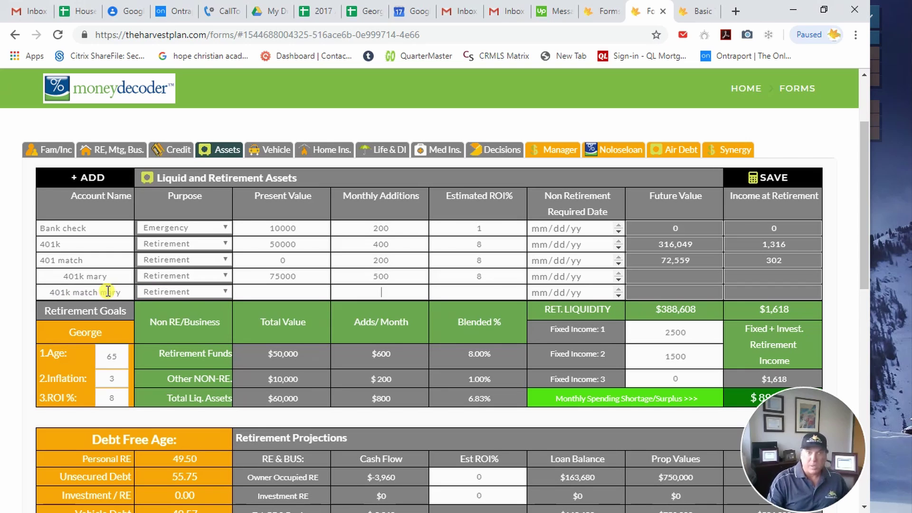
# - Set the co-head's 401k match account to 500 monthly additions and 8% estimated ROI, and save the page
pyautogui.click(279, 291)
pyautogui.moveTo(300, 275); pyautogui.dragTo(249, 266)
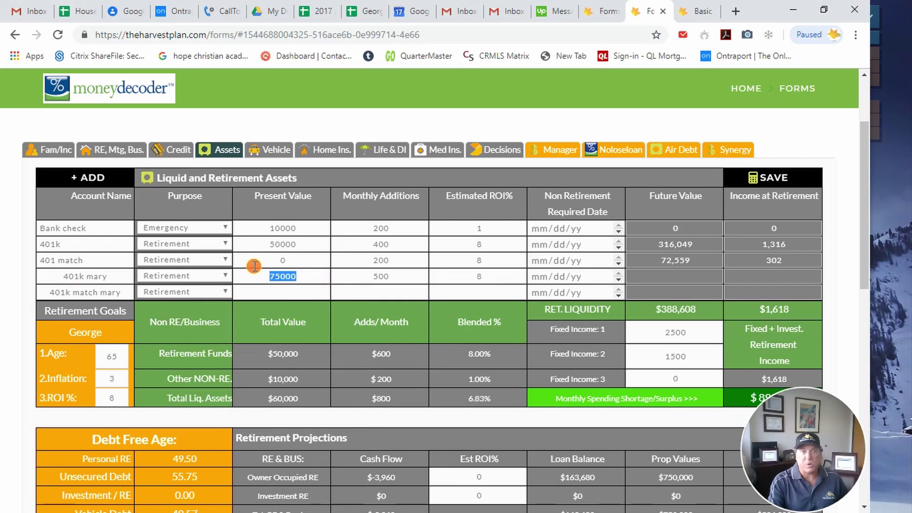
pyautogui.click(386, 291)
pyautogui.write('500')
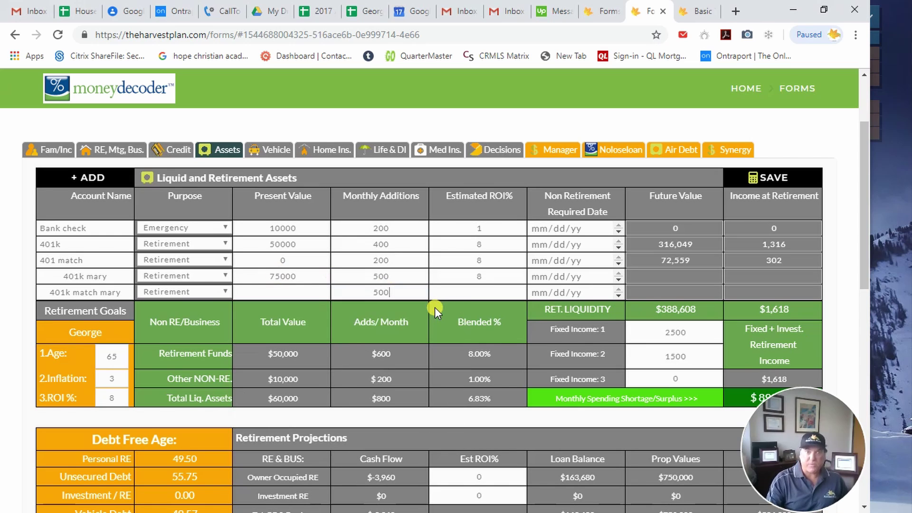
pyautogui.write('8')
pyautogui.press('Tab')
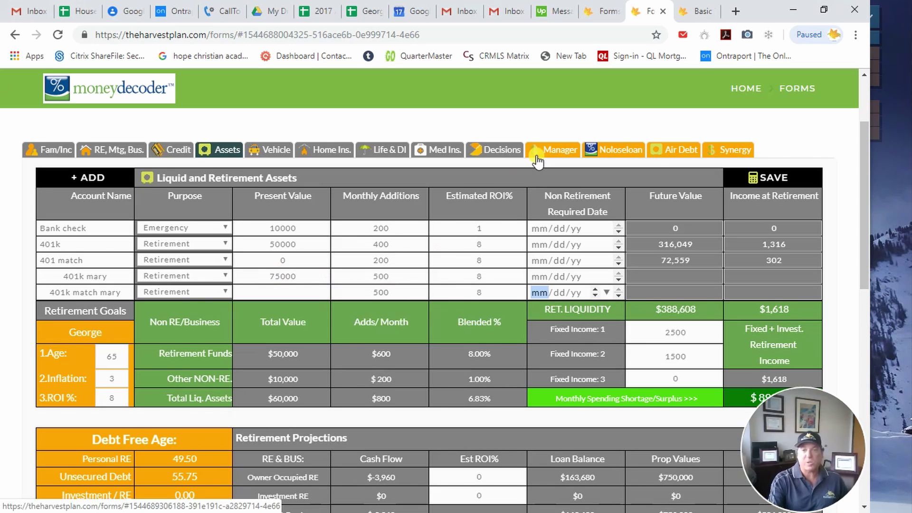
pyautogui.click(777, 178)
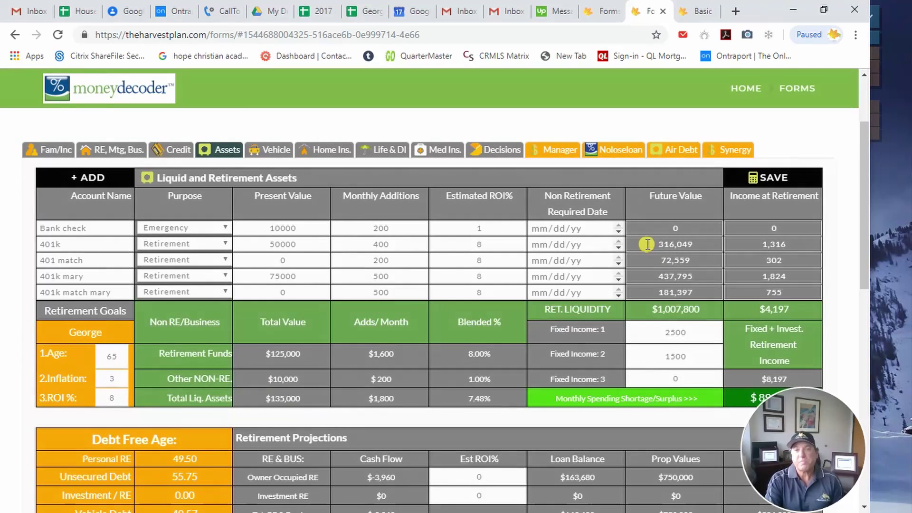
# - Review the 401k accounts' future values against the retirement age goal and the co-head's 401k and match incomes at retirement
pyautogui.moveTo(657, 243); pyautogui.dragTo(695, 243)
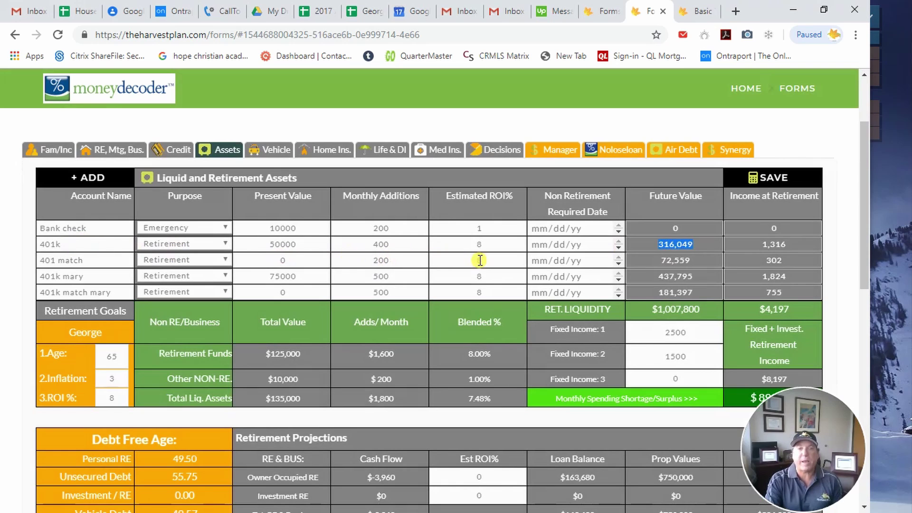
pyautogui.moveTo(698, 260); pyautogui.dragTo(653, 258)
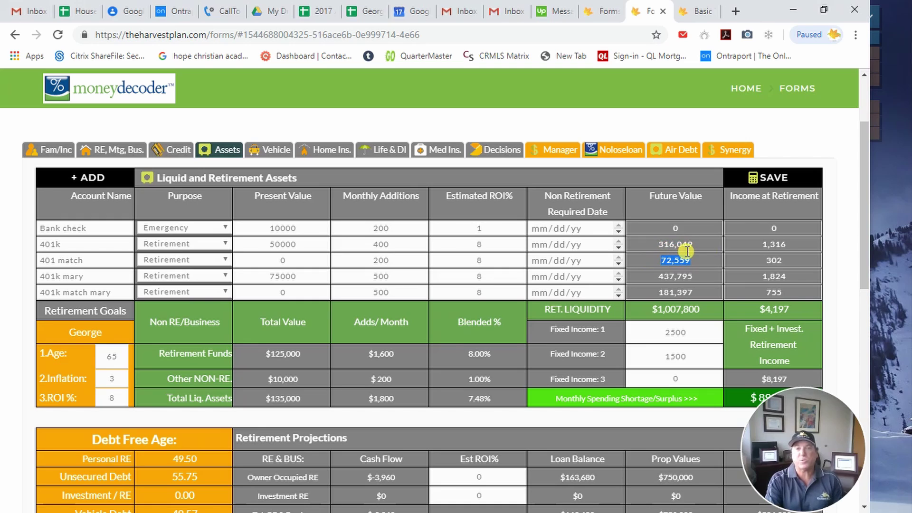
pyautogui.moveTo(647, 276); pyautogui.dragTo(699, 281)
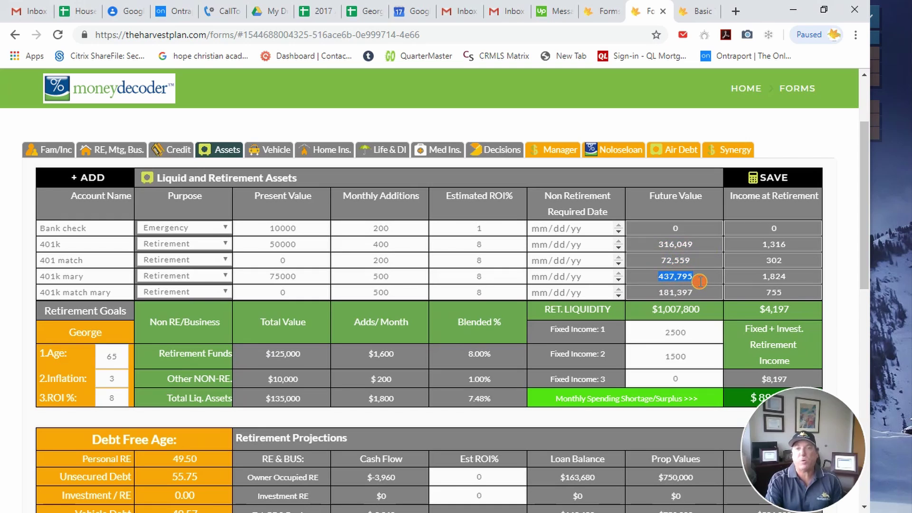
pyautogui.moveTo(74, 332); pyautogui.dragTo(131, 329)
pyautogui.doubleClick(117, 357)
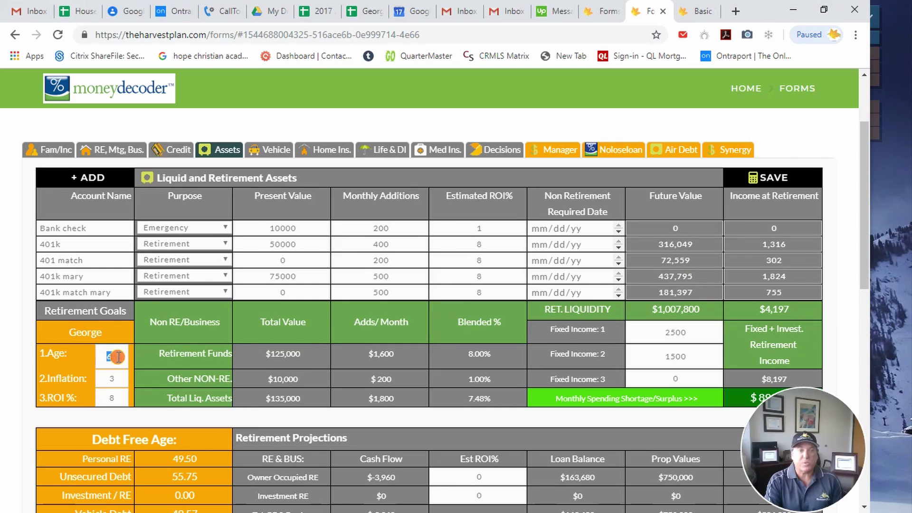
pyautogui.moveTo(804, 281); pyautogui.dragTo(741, 281)
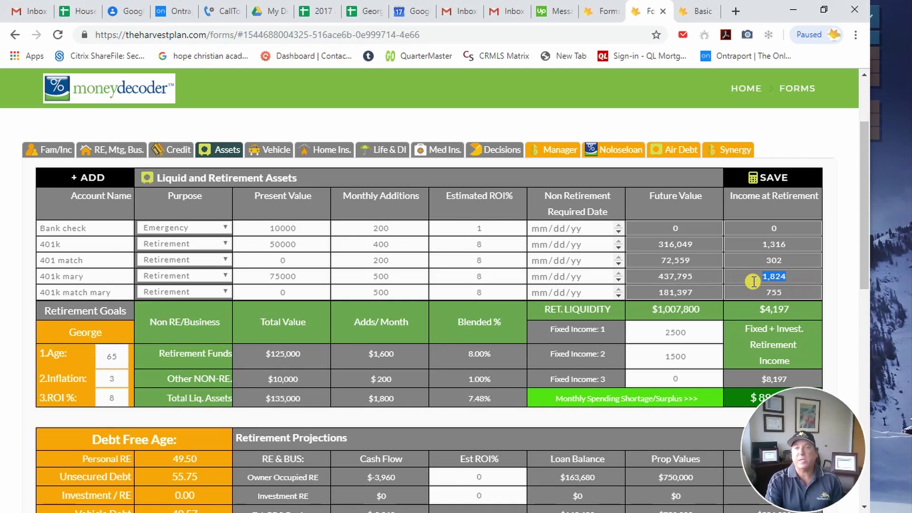
pyautogui.click(780, 297)
pyautogui.moveTo(780, 297); pyautogui.dragTo(706, 293)
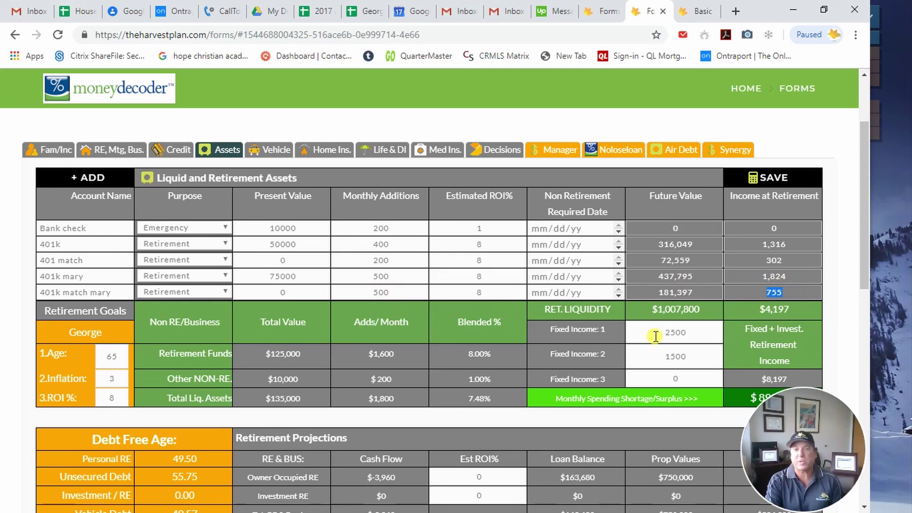
# - Examine the first two fixed incomes, the retirement liquidity total and its monthly income alongside the inflation and ROI goals
pyautogui.moveTo(697, 332); pyautogui.dragTo(654, 333)
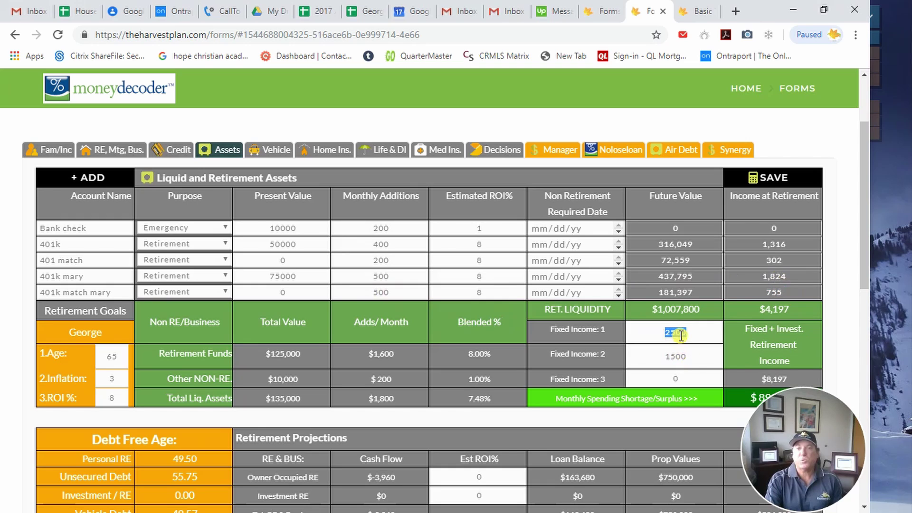
pyautogui.moveTo(694, 356); pyautogui.dragTo(656, 361)
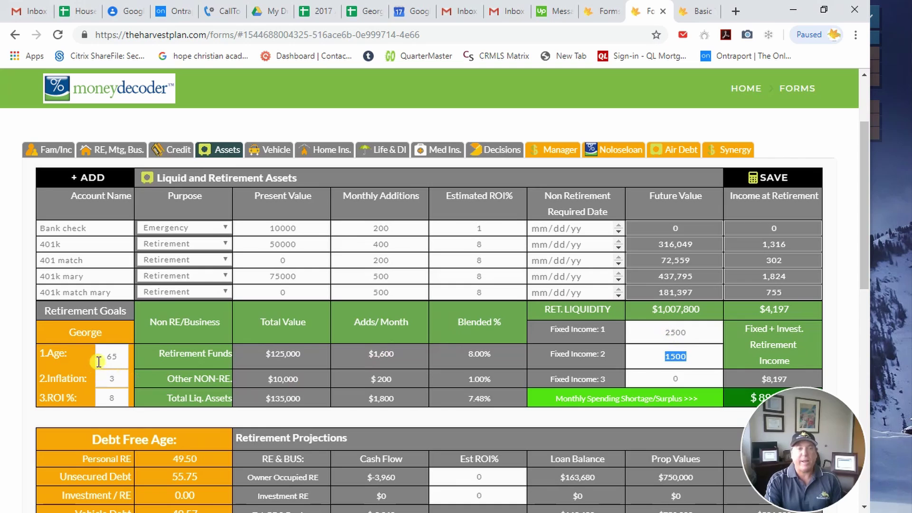
pyautogui.moveTo(650, 309); pyautogui.dragTo(710, 313)
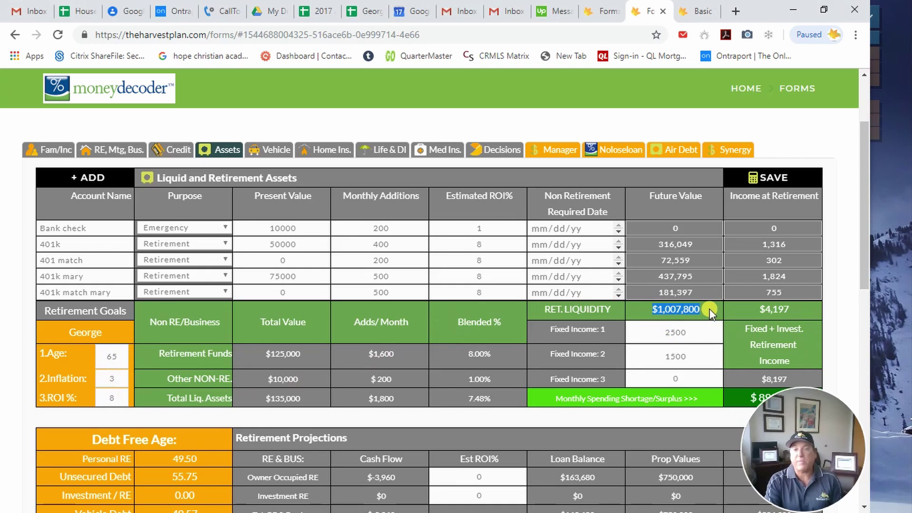
pyautogui.click(758, 312)
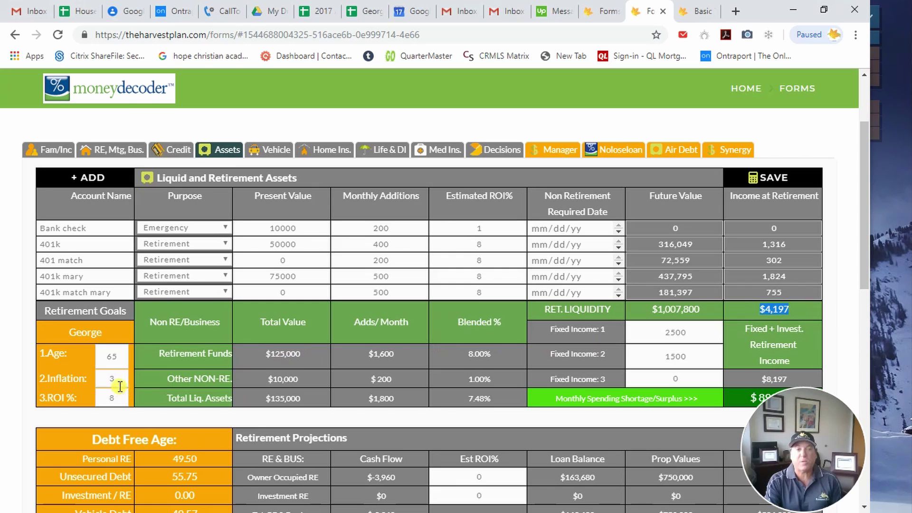
pyautogui.moveTo(118, 395); pyautogui.dragTo(105, 398)
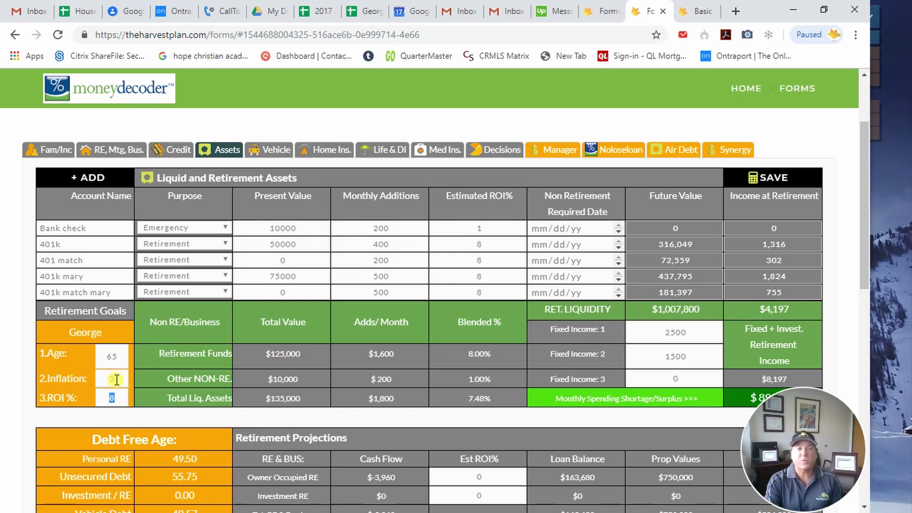
pyautogui.doubleClick(114, 379)
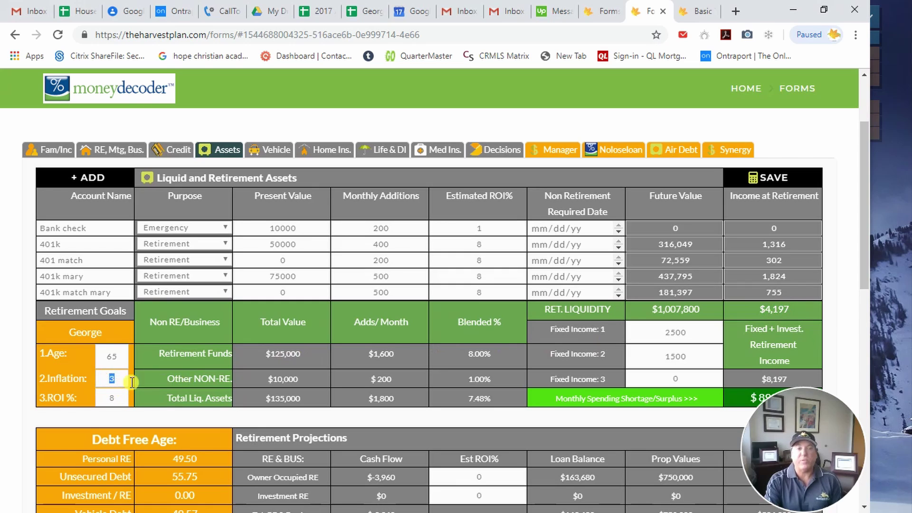
pyautogui.click(793, 309)
pyautogui.moveTo(757, 309); pyautogui.dragTo(788, 311)
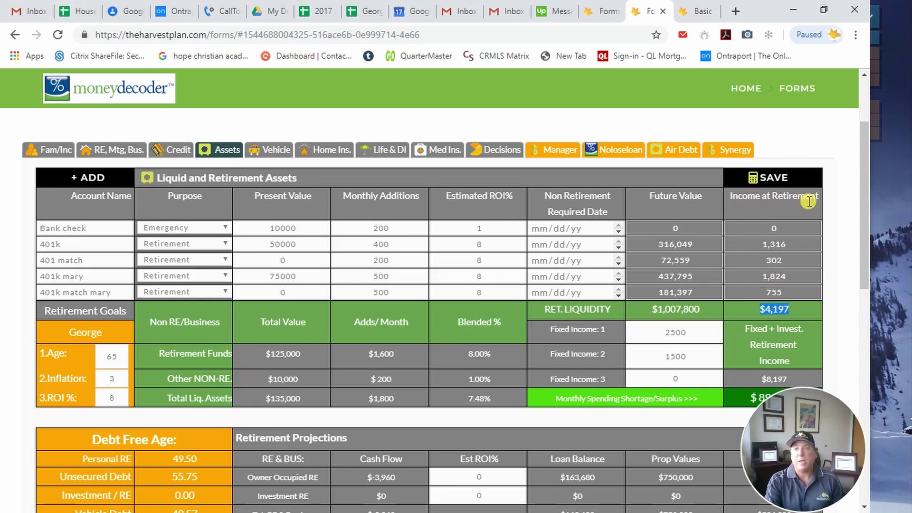
# - Check how both fixed incomes and the investment income combine into the fixed plus invested retirement income
pyautogui.doubleClick(695, 334)
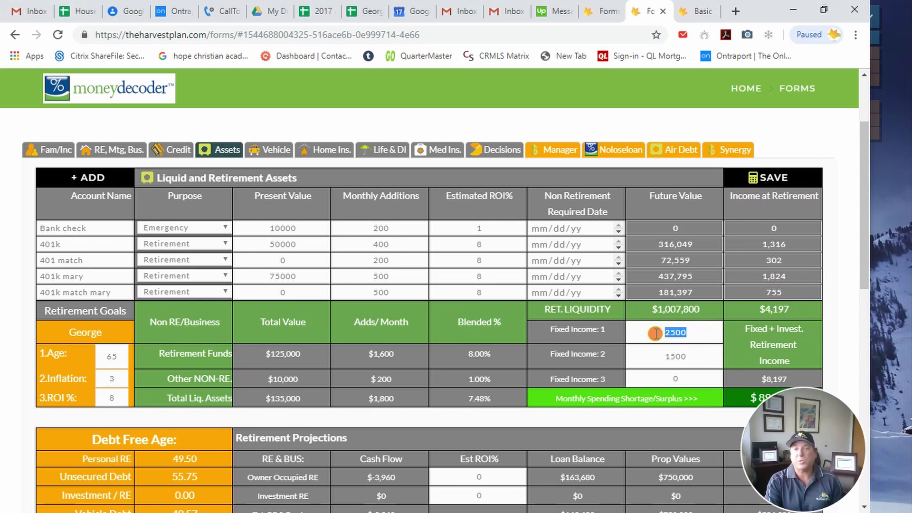
pyautogui.click(696, 356)
pyautogui.moveTo(696, 356); pyautogui.dragTo(656, 356)
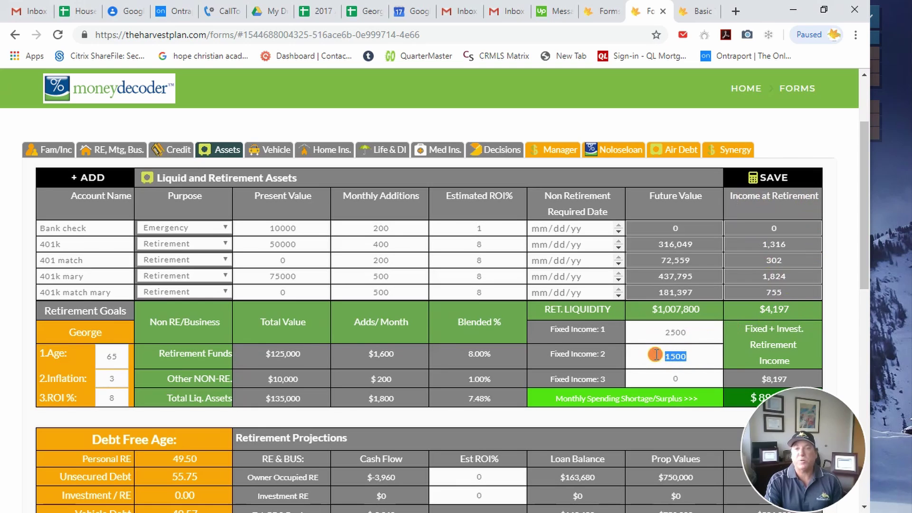
pyautogui.moveTo(817, 395); pyautogui.dragTo(685, 413)
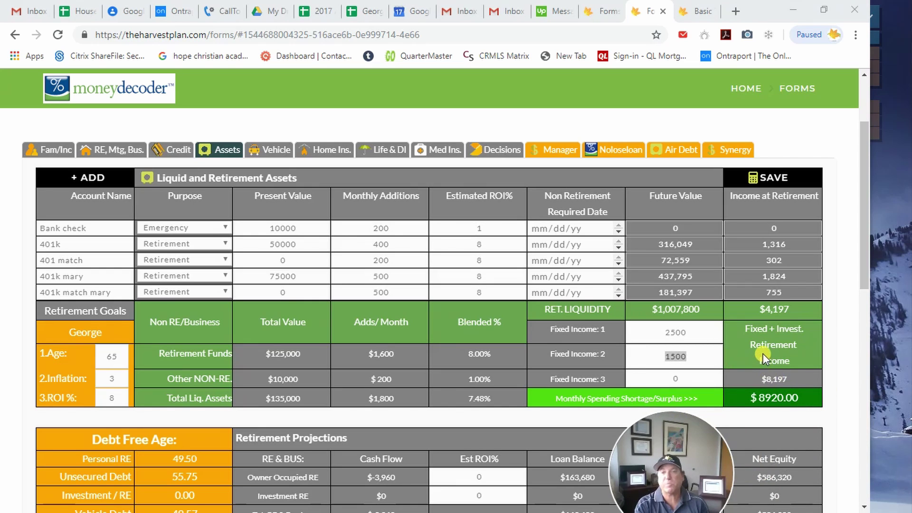
pyautogui.moveTo(760, 379); pyautogui.dragTo(798, 383)
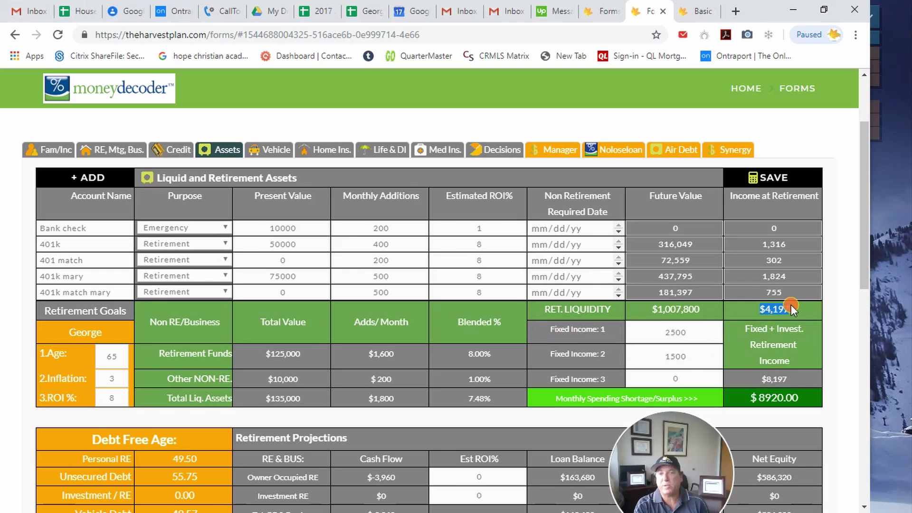
pyautogui.moveTo(798, 377); pyautogui.dragTo(760, 374)
pyautogui.click(795, 377)
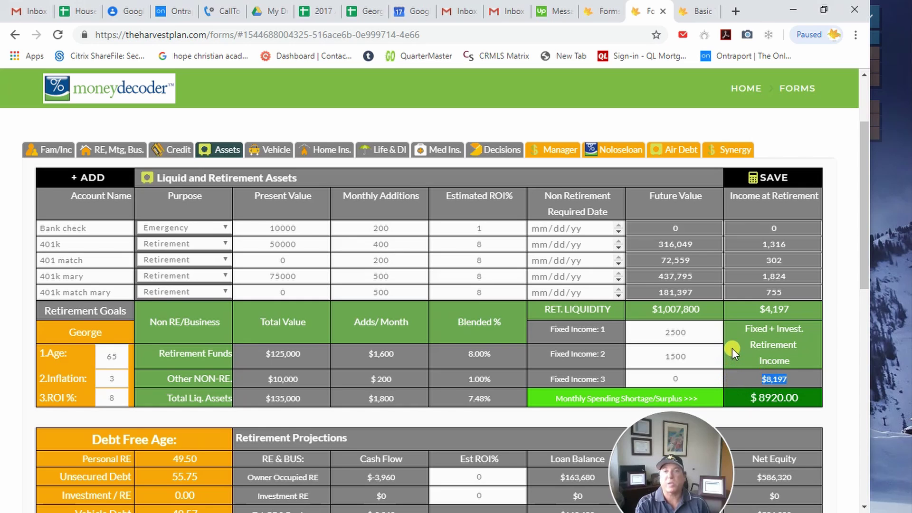
# - Set the owner-occupied real estate's estimated ROI to 3% in the retirement projections and save the page
pyautogui.scroll(-1, 731, 343)
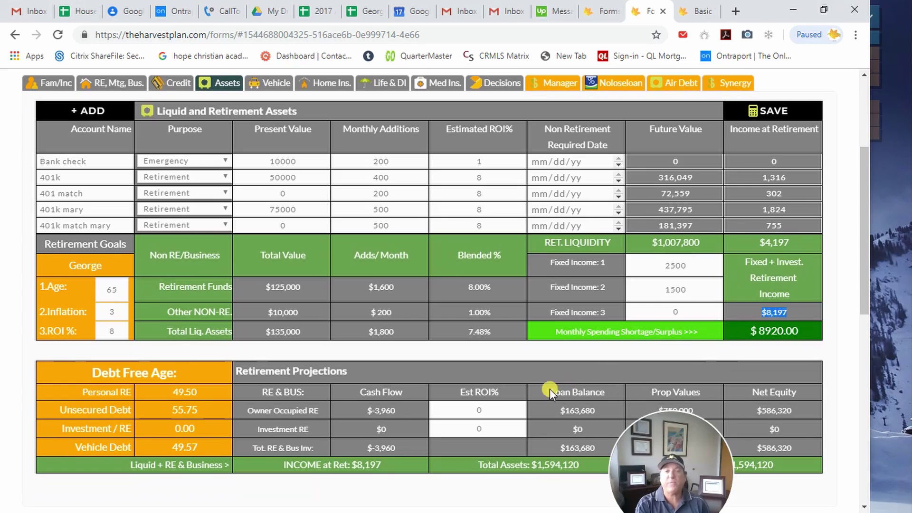
pyautogui.doubleClick(477, 410)
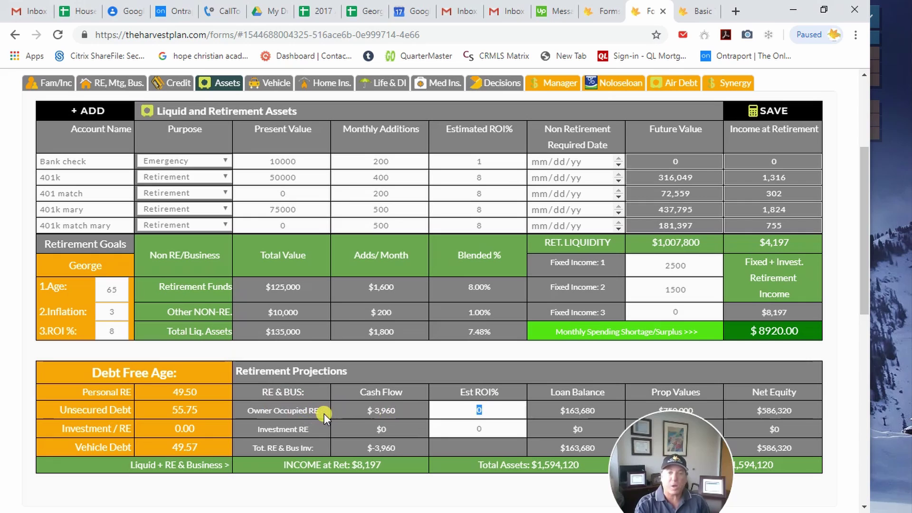
pyautogui.write('3')
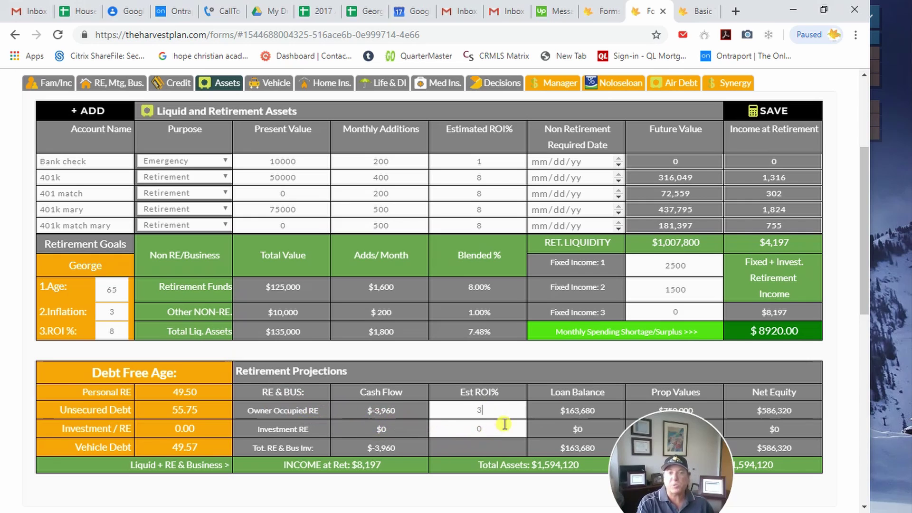
pyautogui.click(775, 122)
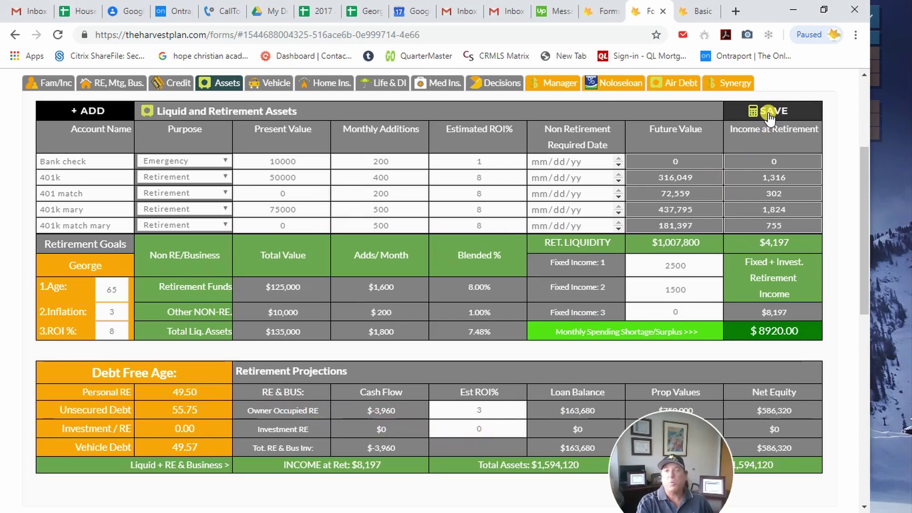
pyautogui.moveTo(697, 425); pyautogui.dragTo(857, 402)
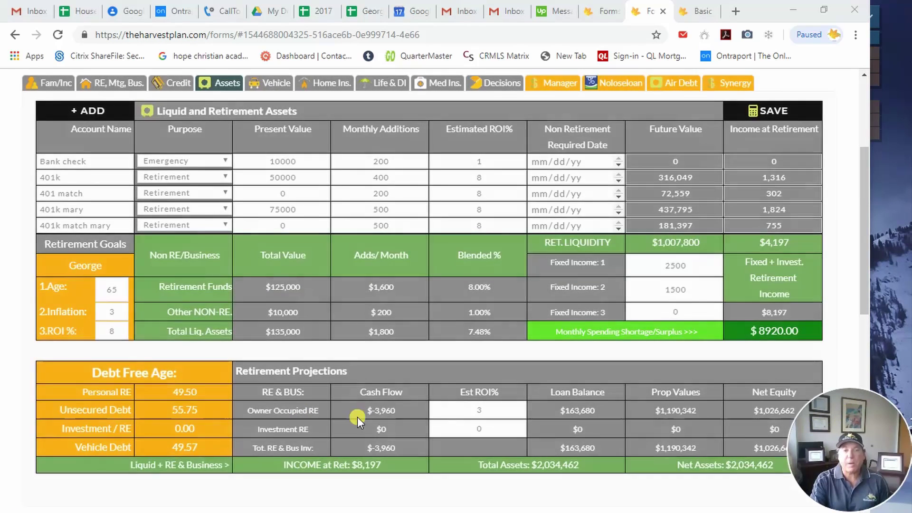
# - Review the owner-occupied real estate's projected cash flow, loan balance and property value, comparing them with the current real estate and mortgage figures
pyautogui.moveTo(365, 410); pyautogui.dragTo(397, 413)
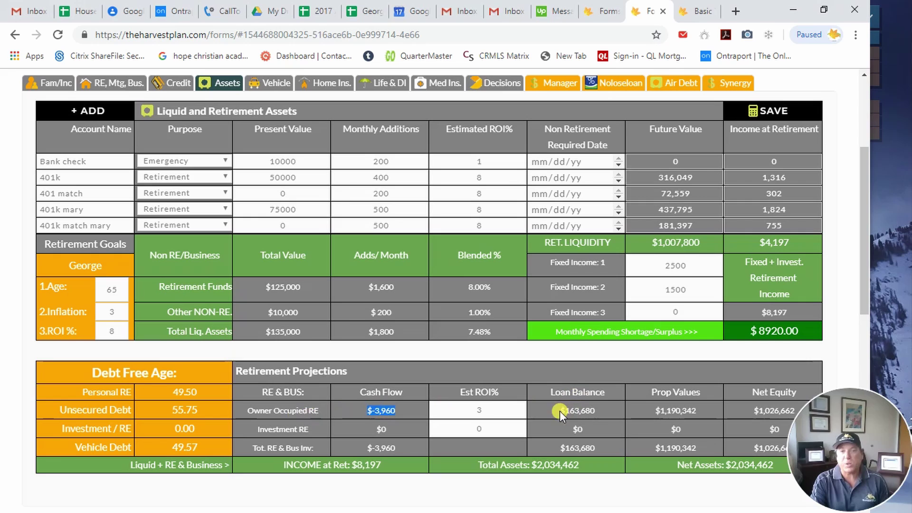
pyautogui.moveTo(559, 411); pyautogui.dragTo(605, 408)
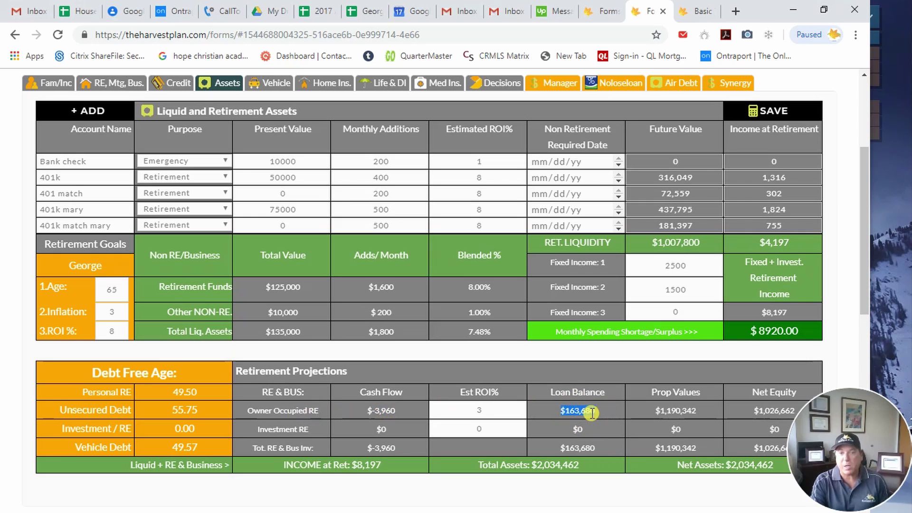
pyautogui.moveTo(649, 414); pyautogui.dragTo(713, 413)
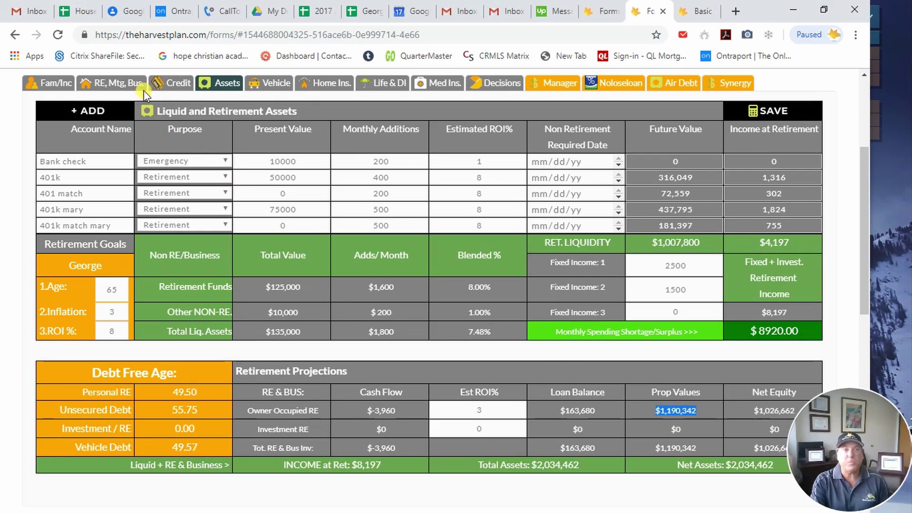
pyautogui.click(125, 88)
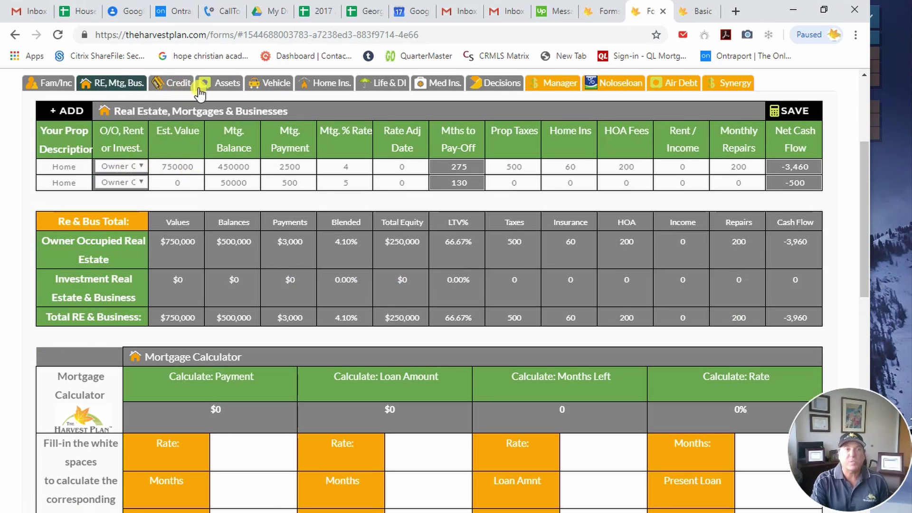
pyautogui.click(220, 84)
pyautogui.click(516, 406)
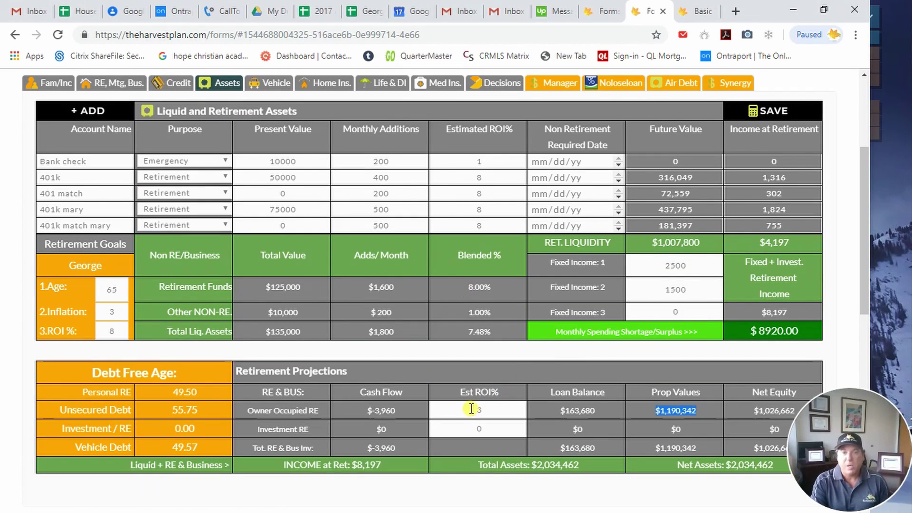